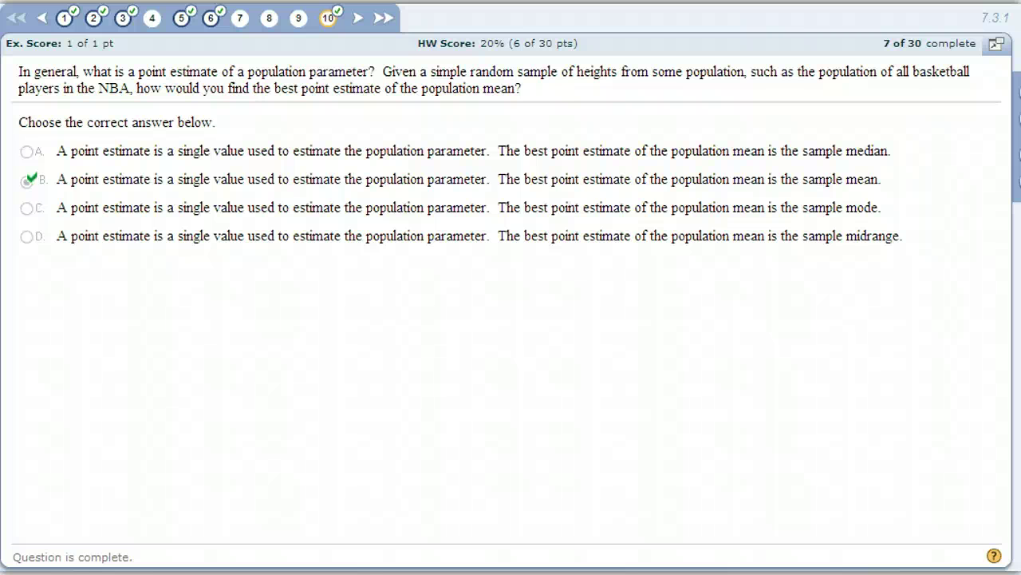
# Step: Open question 7, clear the TI-83 Plus calculator's screen and display its list of statistical tests
pyautogui.click(239, 18)
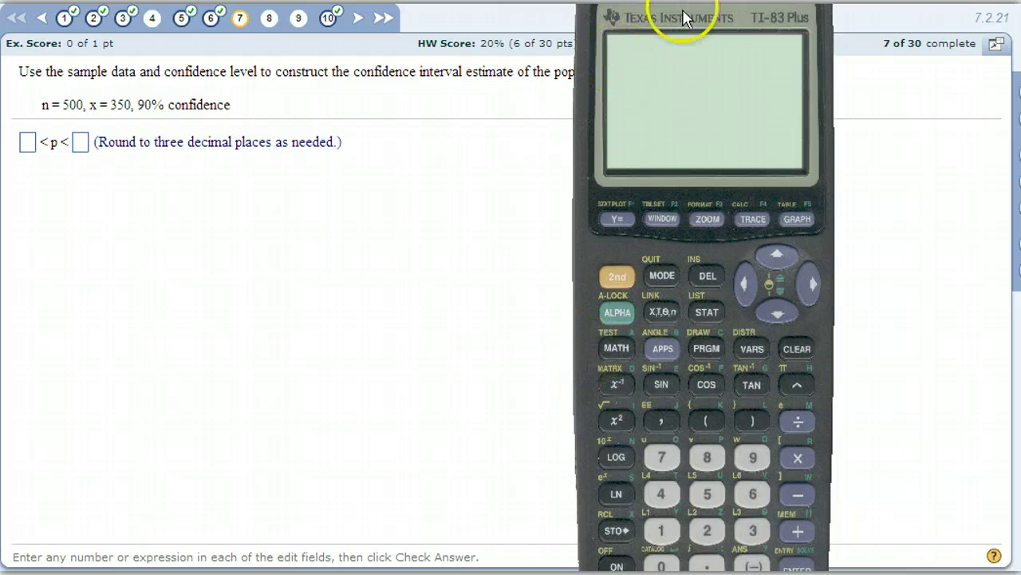
pyautogui.moveTo(691, 0); pyautogui.dragTo(691, 16)
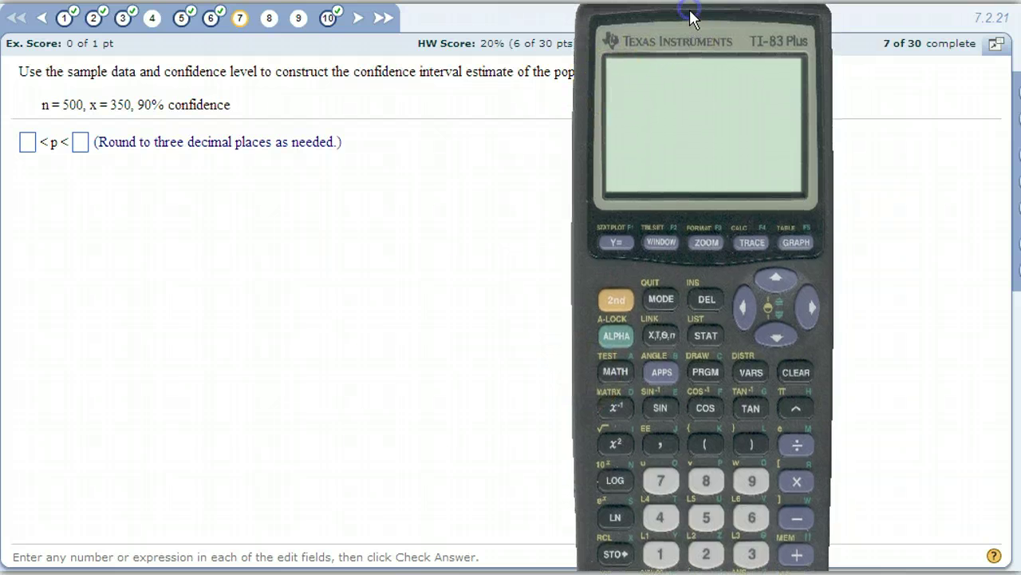
pyautogui.click(703, 333)
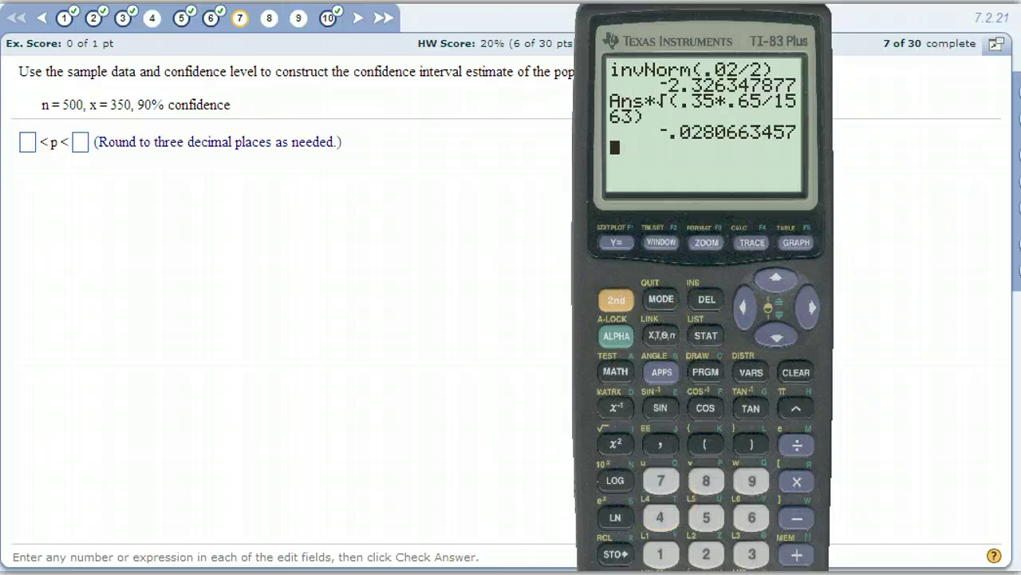
pyautogui.click(785, 351)
pyautogui.click(794, 372)
pyautogui.click(687, 331)
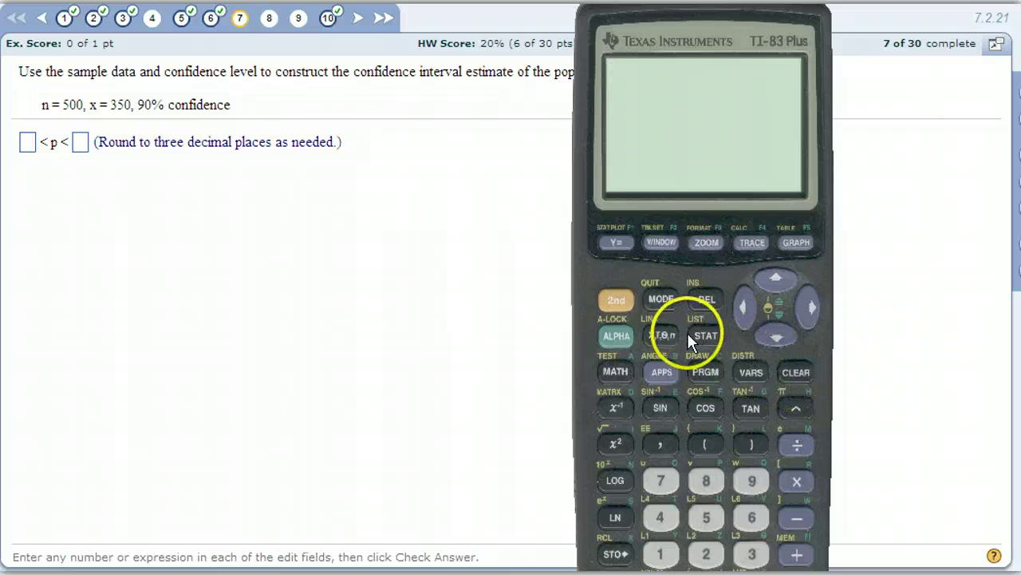
pyautogui.click(742, 303)
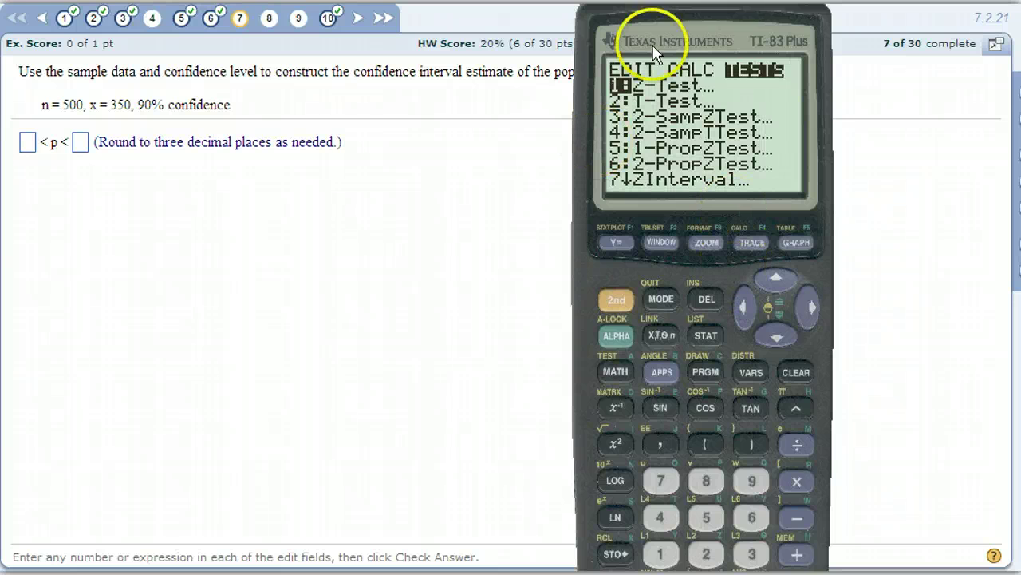
pyautogui.moveTo(689, 23); pyautogui.dragTo(667, 143)
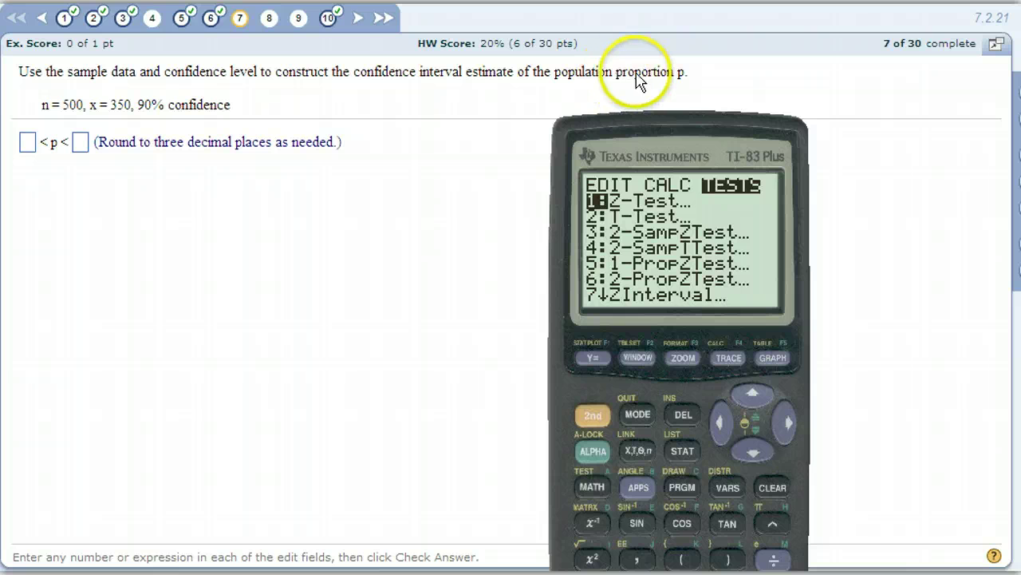
pyautogui.moveTo(711, 150); pyautogui.dragTo(743, 39)
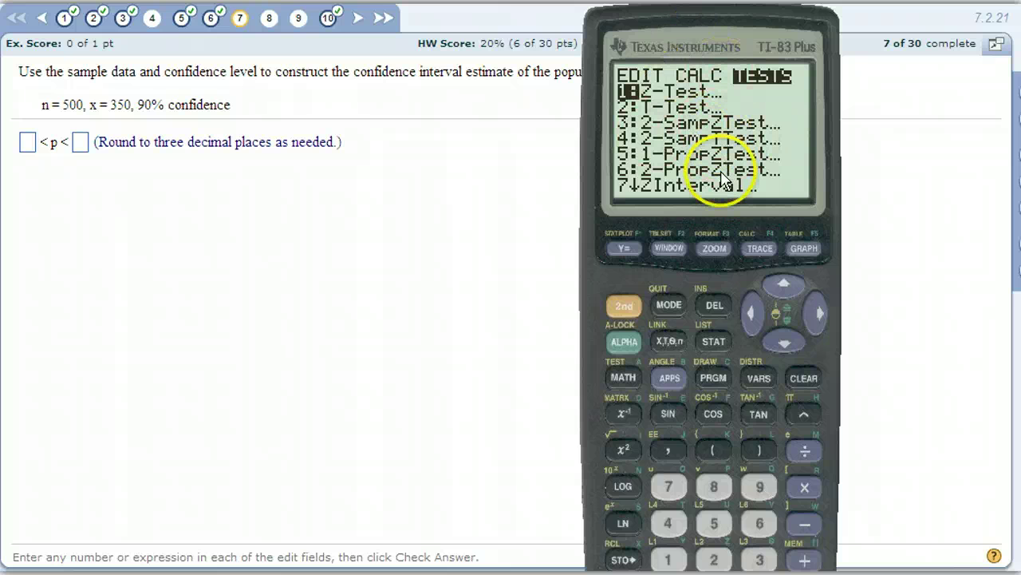
# Step: Start the one-proportion z-interval (1-PropZInt) function on the calculator
pyautogui.click(784, 345)
pyautogui.click(784, 345)
pyautogui.click(784, 345)
pyautogui.click(784, 345)
pyautogui.click(784, 345)
pyautogui.click(783, 342)
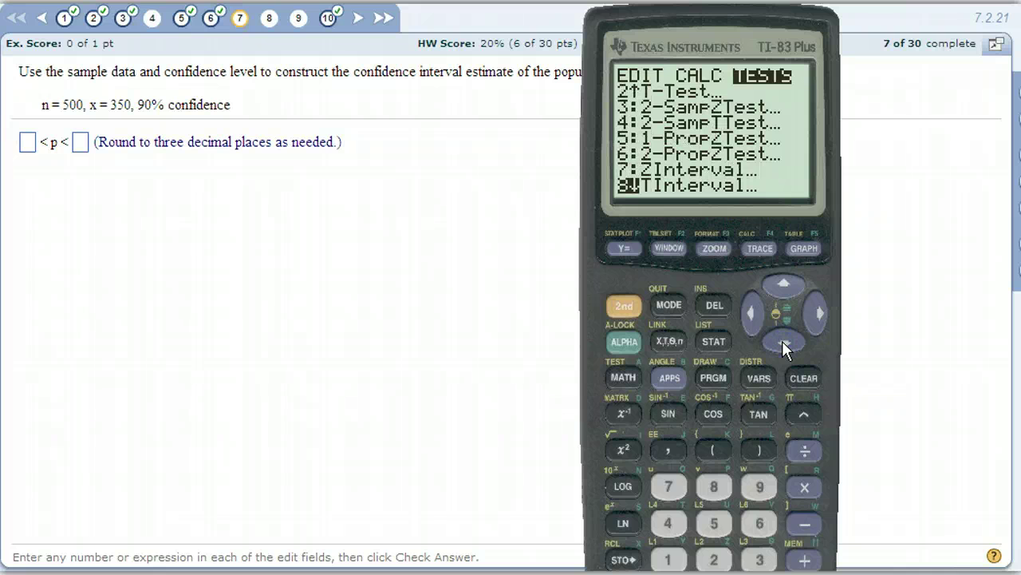
pyautogui.click(782, 340)
pyautogui.click(782, 341)
pyautogui.click(782, 341)
pyautogui.click(782, 341)
pyautogui.click(779, 288)
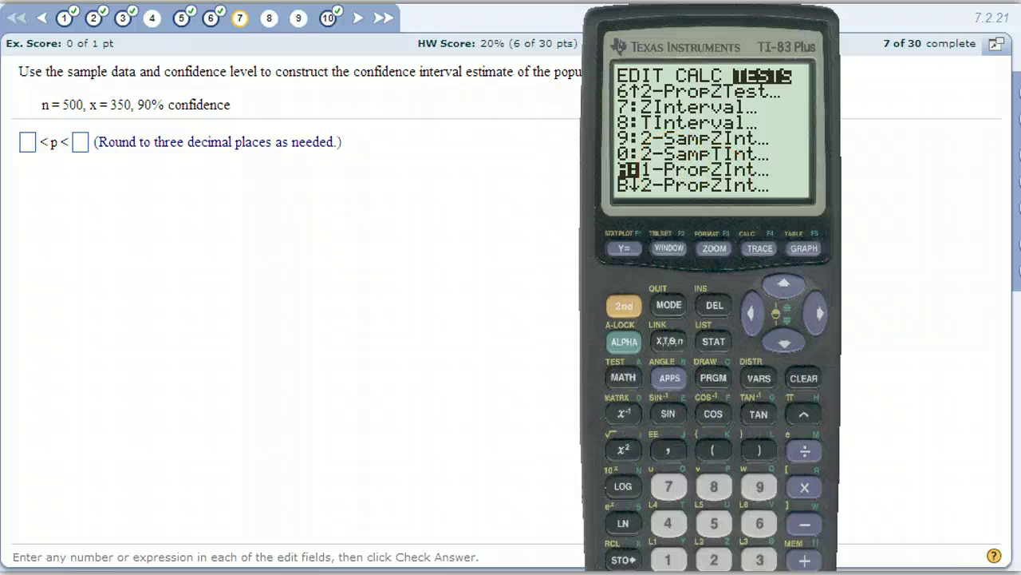
pyautogui.moveTo(699, 15)
pyautogui.mouseDown()
pyautogui.moveTo(683, 91)
pyautogui.moveTo(636, 71)
pyautogui.moveTo(650, 4)
pyautogui.moveTo(636, 144)
pyautogui.mouseUp()
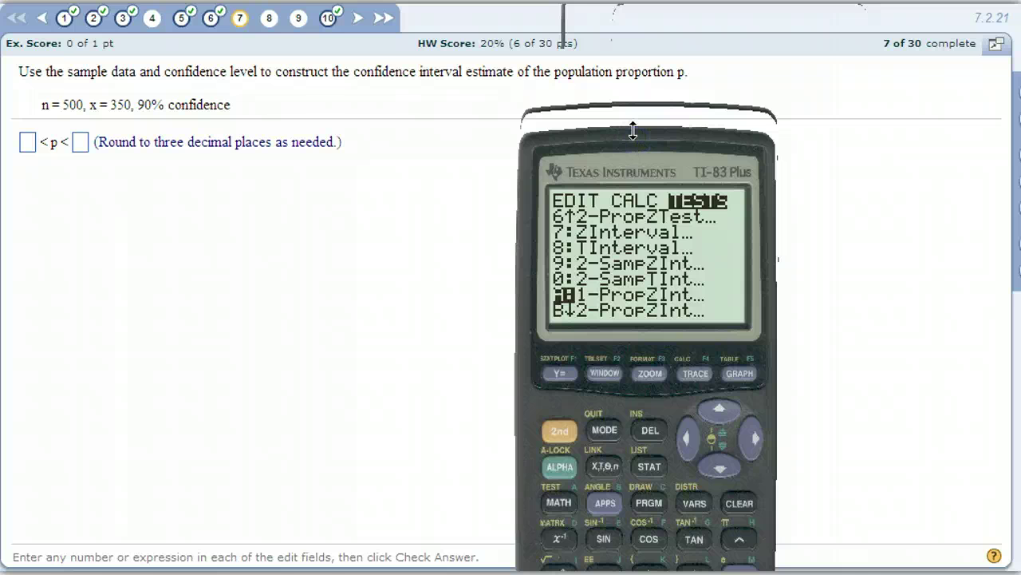
pyautogui.moveTo(647, 146); pyautogui.dragTo(664, 1)
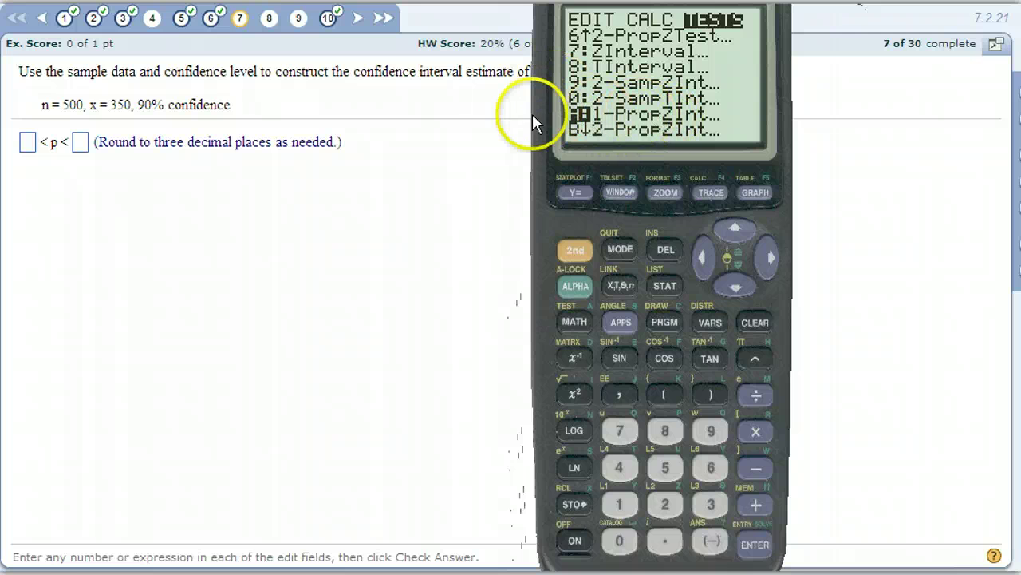
pyautogui.click(754, 544)
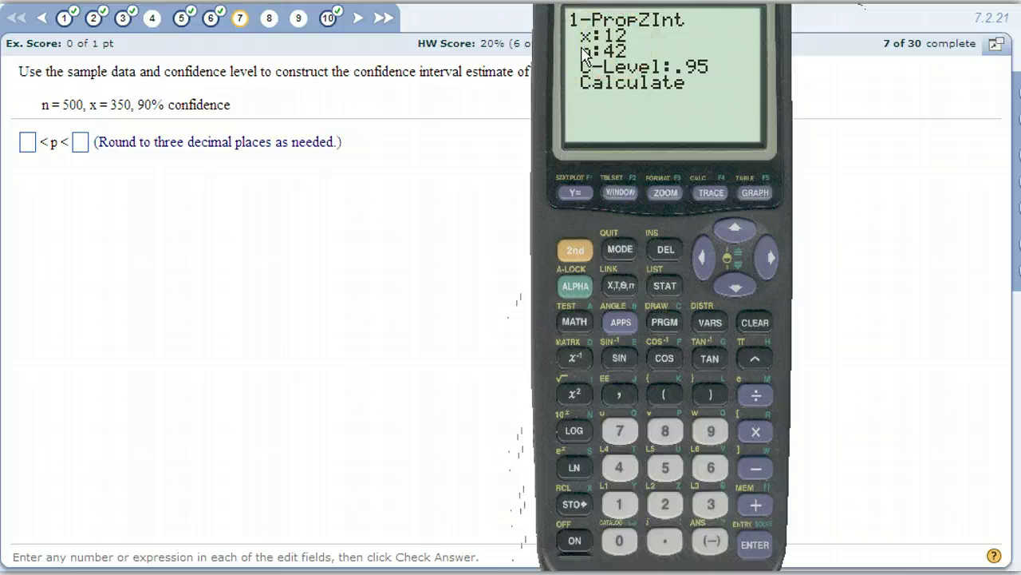
# Step: Set x to 350 and n to 500 for the one-proportion z-interval
pyautogui.click(710, 504)
pyautogui.click(664, 467)
pyautogui.click(619, 540)
pyautogui.click(754, 543)
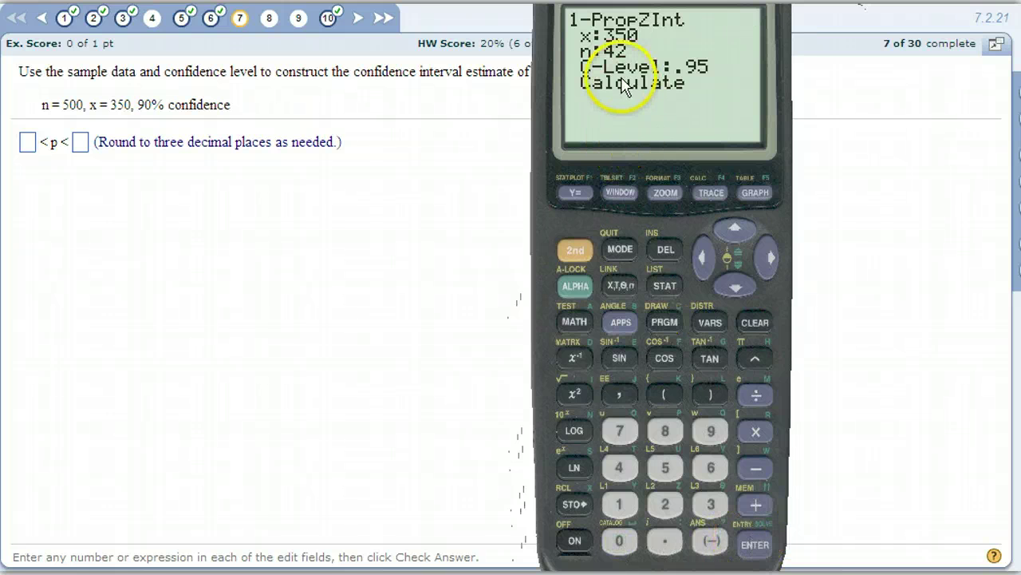
pyautogui.click(667, 466)
pyautogui.click(619, 549)
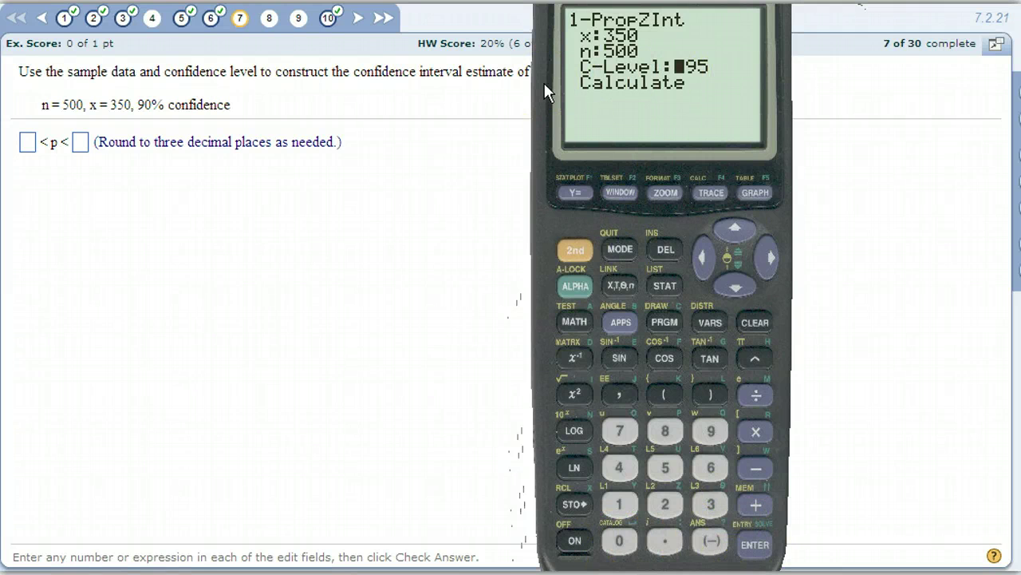
# Step: Set the confidence level to .9 and calculate the one-proportion z-interval
pyautogui.click(665, 542)
pyautogui.click(709, 431)
pyautogui.click(736, 287)
pyautogui.click(755, 545)
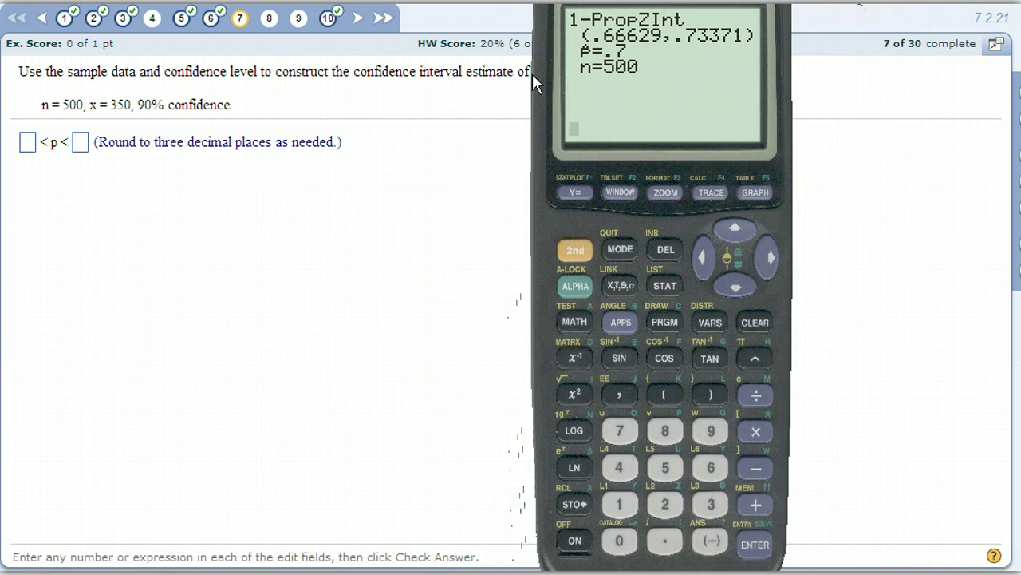
# Step: Answer question 7 with .666 < p < .734, submit it for checking and dismiss the feedback
pyautogui.click(27, 143)
pyautogui.write('.666')
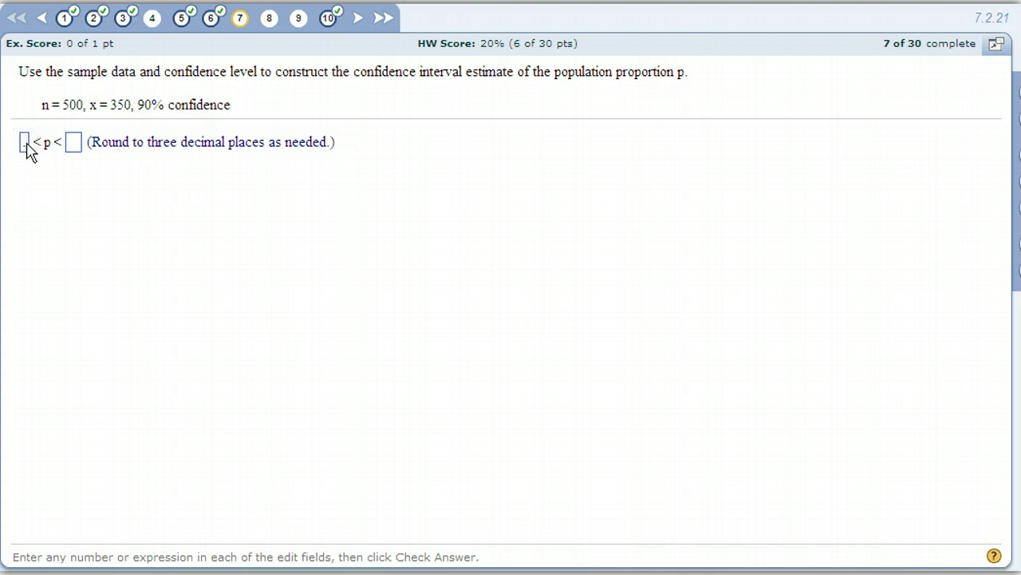
pyautogui.click(272, 287)
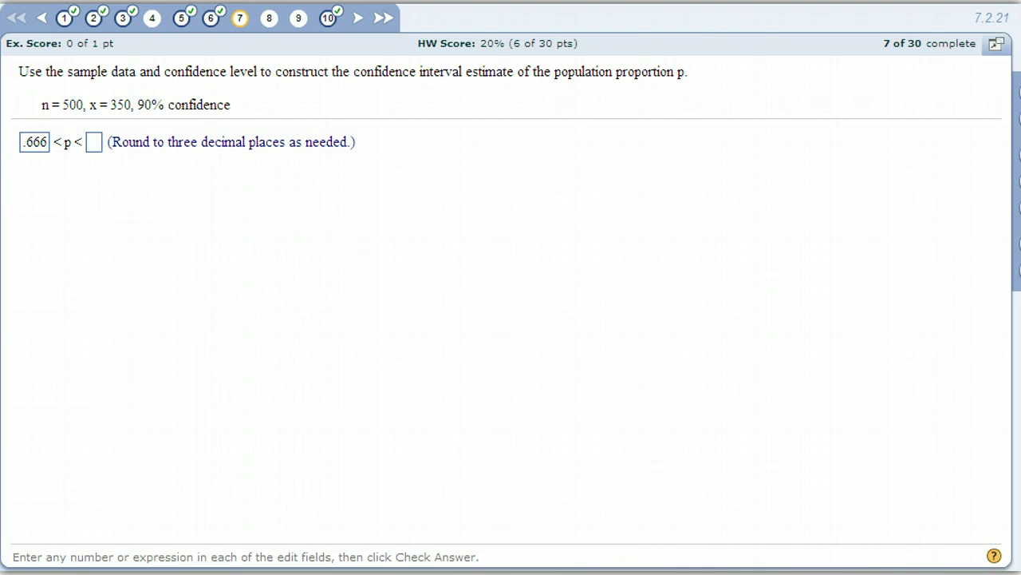
pyautogui.hotkey('alt', 'Tab')
pyautogui.click(566, 341)
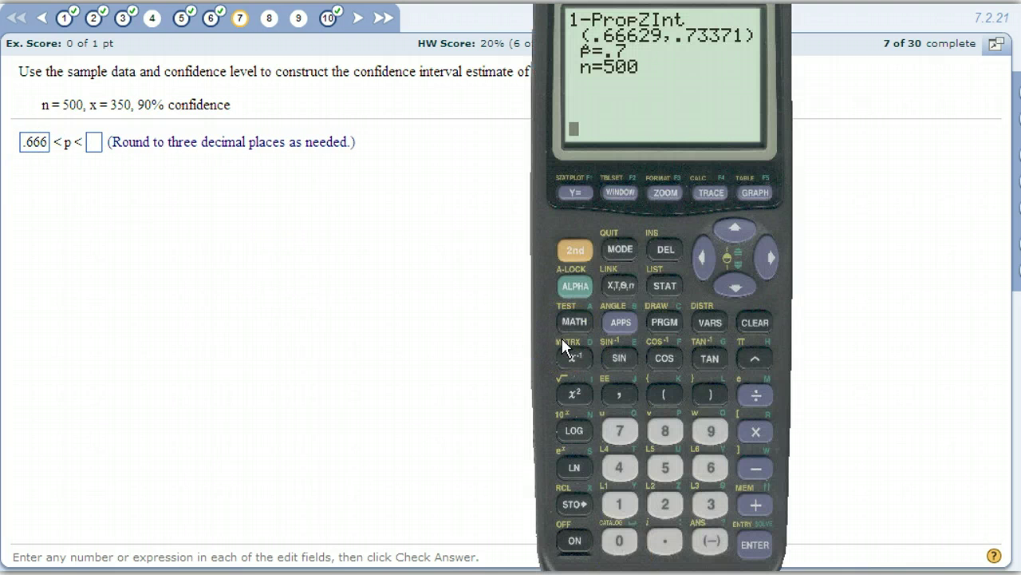
pyautogui.hotkey('alt', 'Tab')
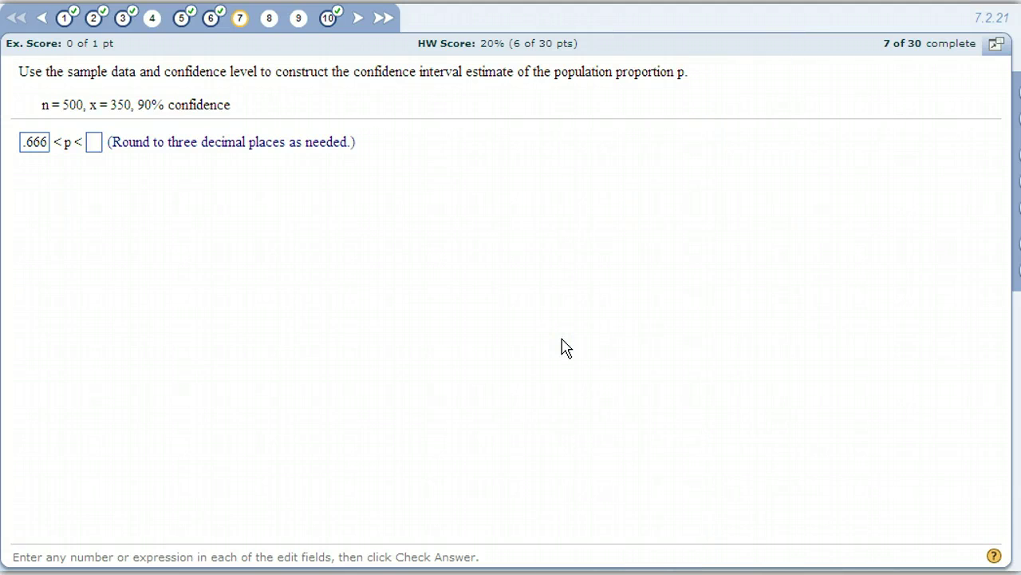
pyautogui.write('.734')
pyautogui.click(98, 152)
pyautogui.press('Return')
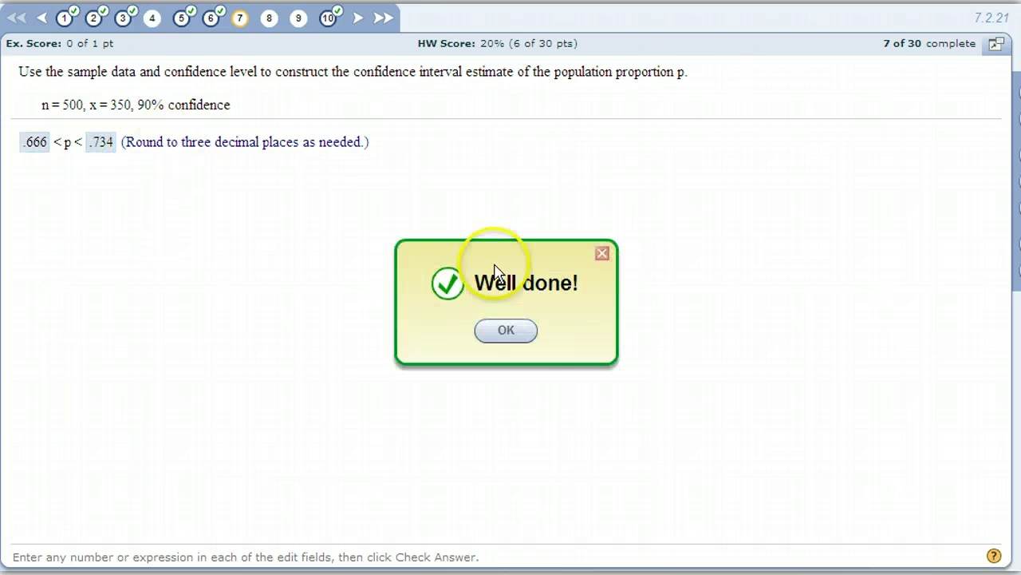
pyautogui.click(495, 316)
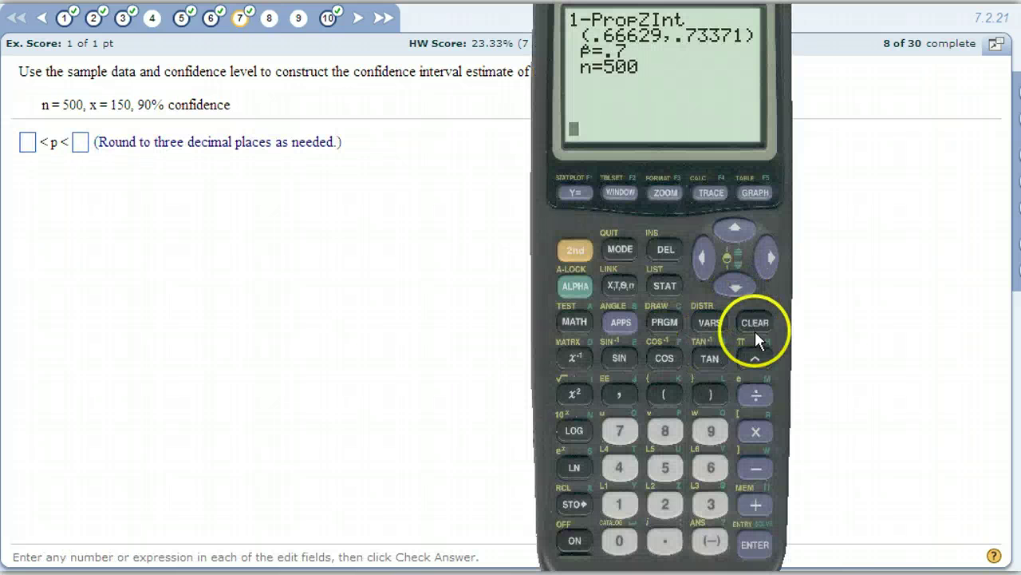
# Step: Clear the calculator's result and start a new 1-PropZInt calculation for the similar exercise
pyautogui.click(750, 321)
pyautogui.click(574, 250)
pyautogui.click(661, 289)
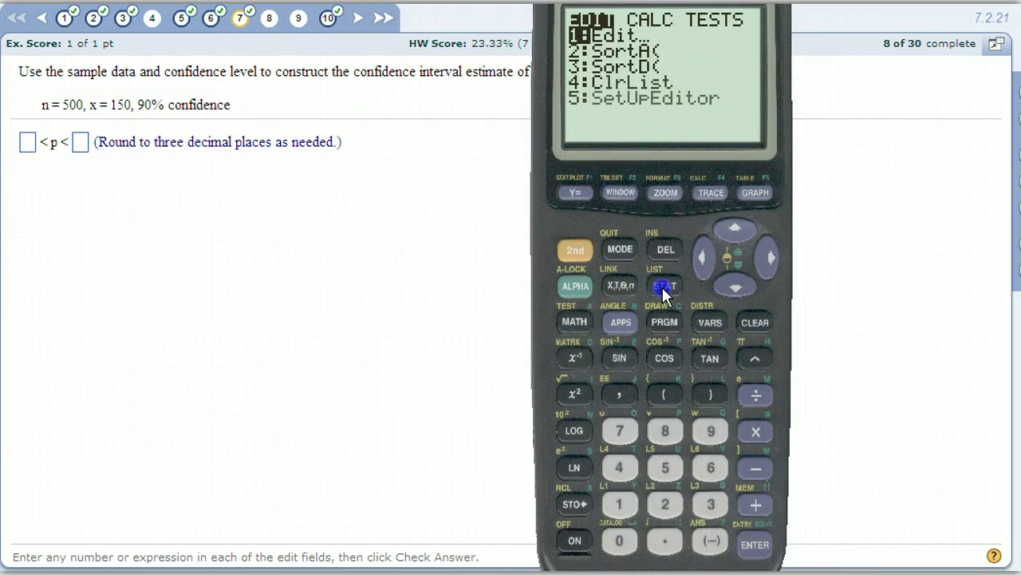
pyautogui.click(702, 259)
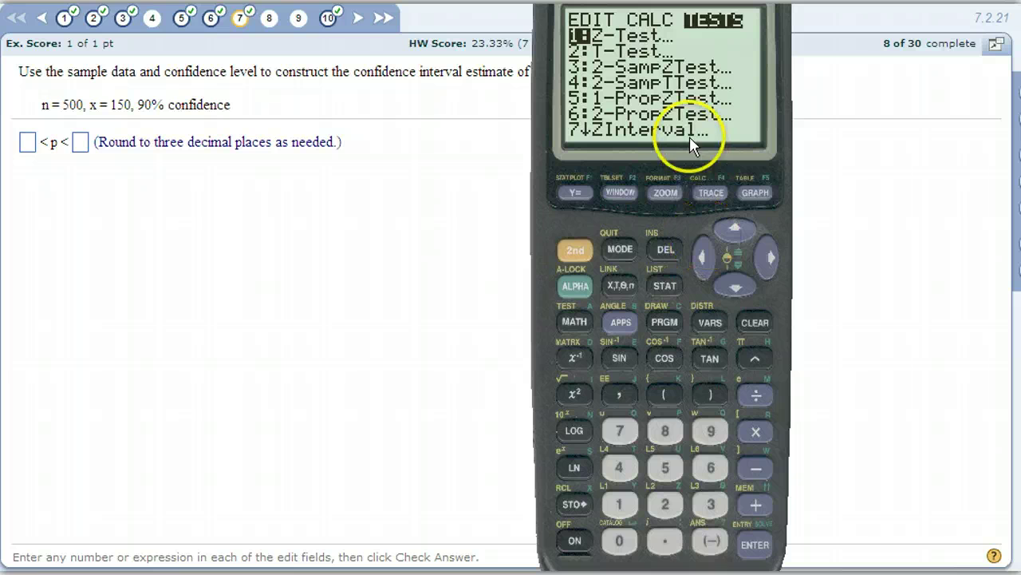
pyautogui.click(734, 231)
pyautogui.click(734, 232)
pyautogui.click(734, 232)
pyautogui.click(734, 232)
pyautogui.click(734, 232)
pyautogui.click(734, 231)
pyautogui.click(754, 545)
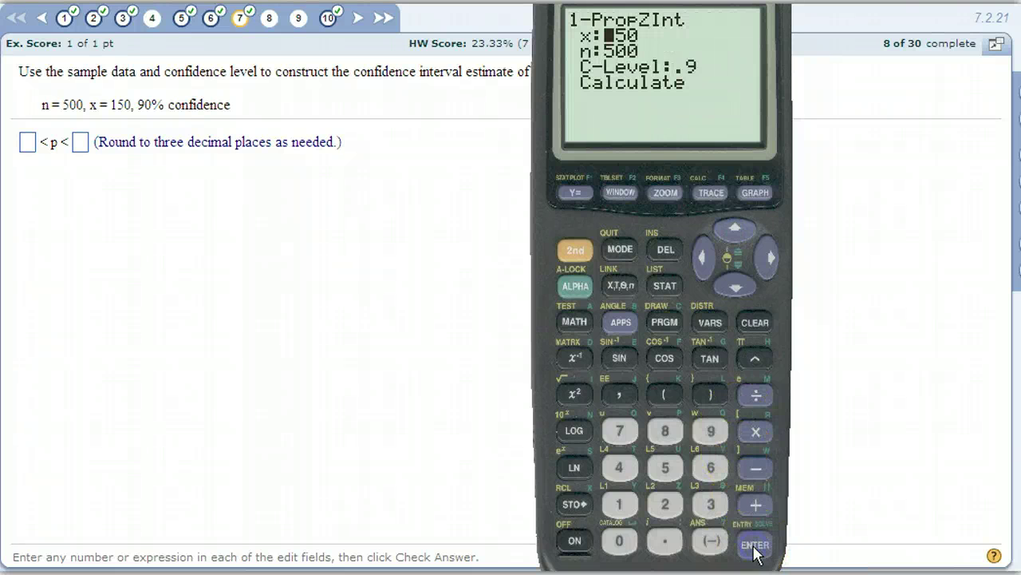
# Step: Set x to 150, keeping n at 500 and the confidence level at .9, and calculate the interval
pyautogui.moveTo(651, 4); pyautogui.dragTo(639, 128)
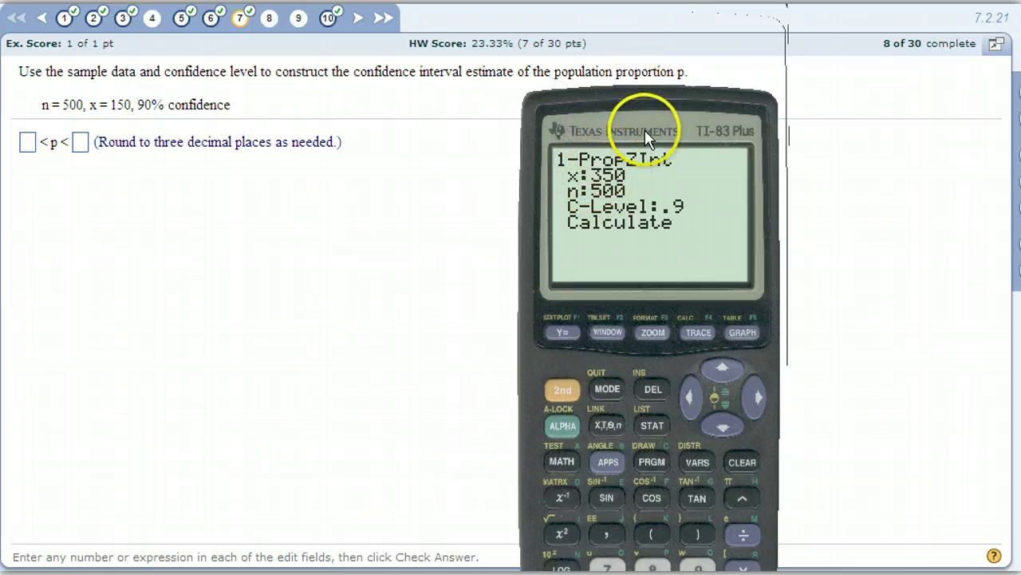
pyautogui.moveTo(656, 102); pyautogui.dragTo(653, 20)
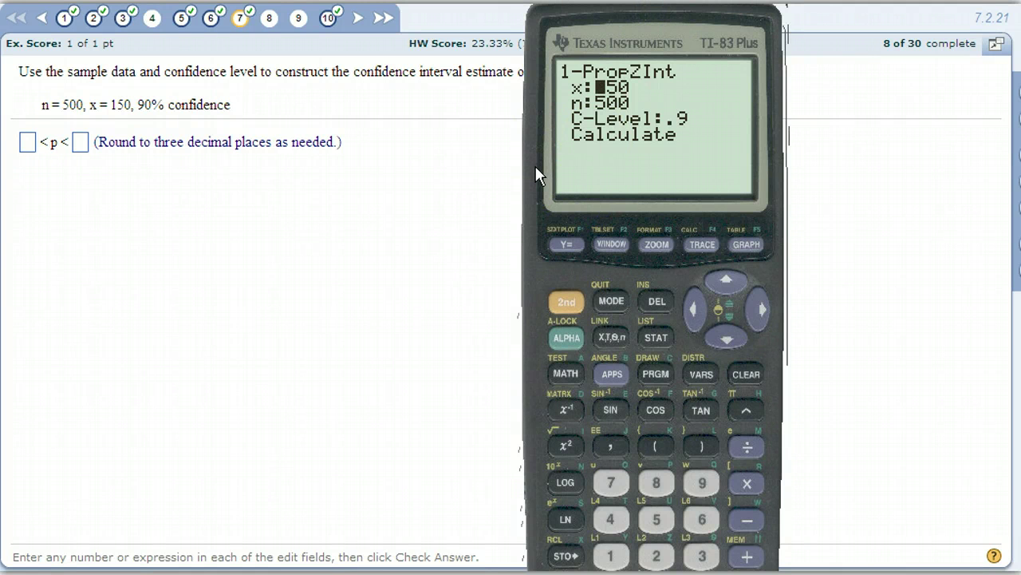
pyautogui.click(613, 558)
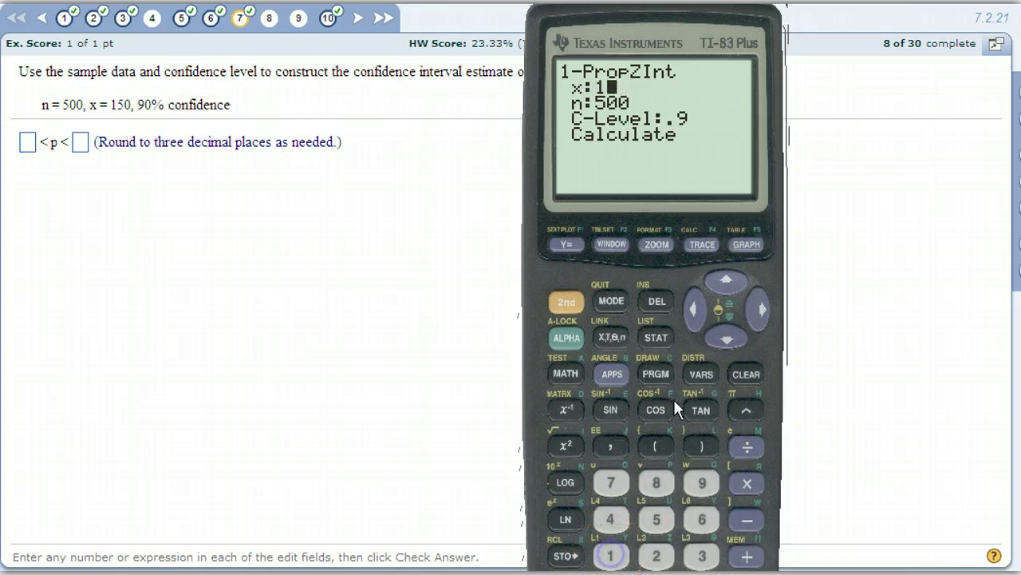
pyautogui.click(656, 520)
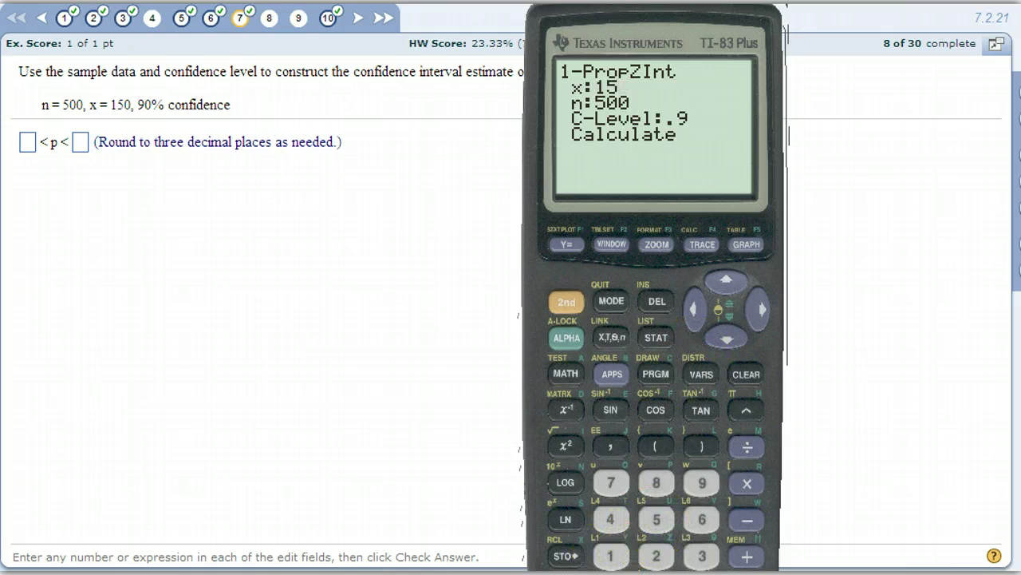
pyautogui.click(726, 338)
pyautogui.click(727, 337)
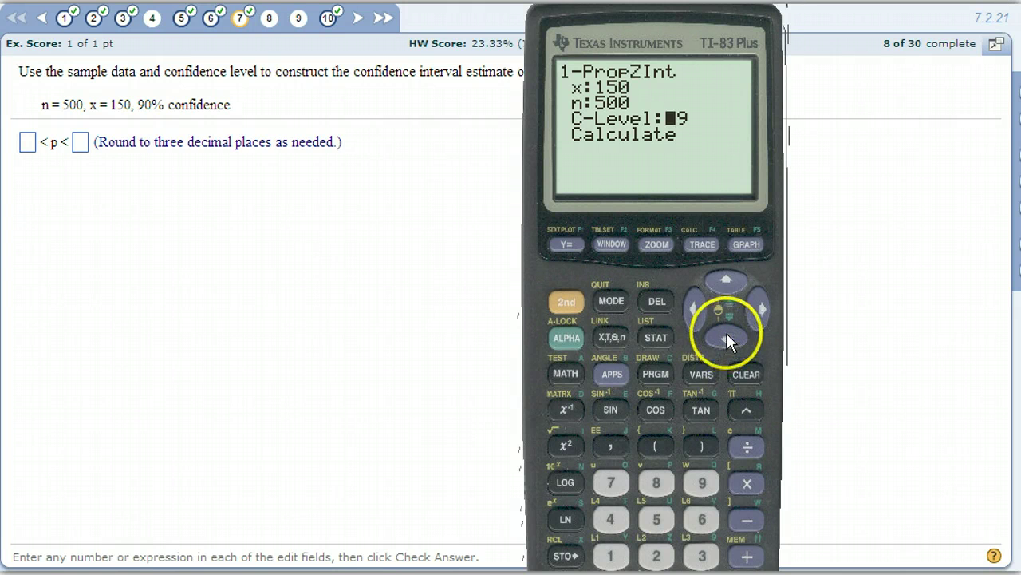
pyautogui.scroll(-1, 722, 391)
pyautogui.click(716, 439)
pyautogui.click(746, 561)
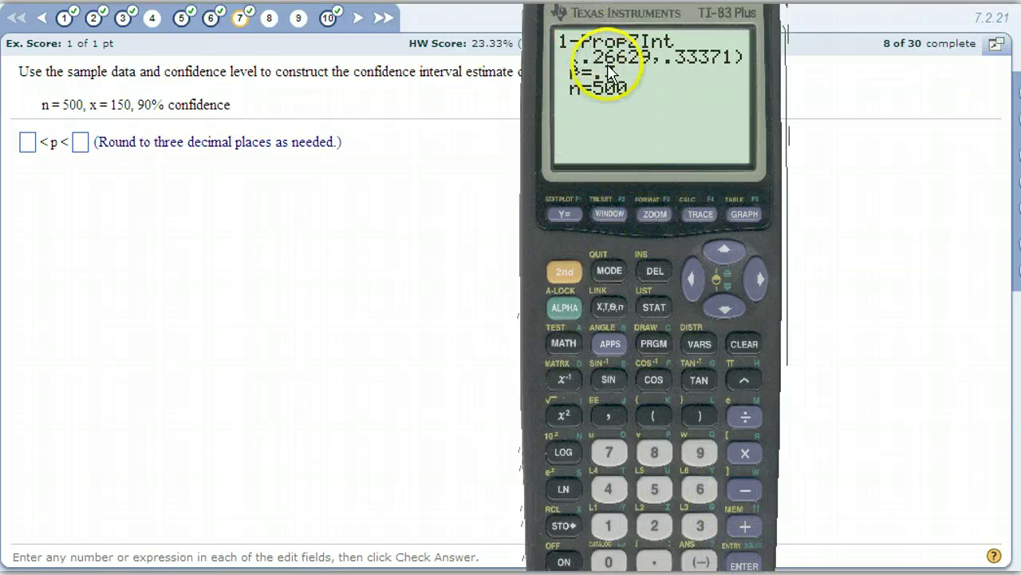
# Step: Answer the similar exercise with .266 < p < .334, submit it for checking and dismiss the feedback
pyautogui.hotkey('alt', 'Tab')
pyautogui.write('.266')
pyautogui.hotkey('alt', 'Tab')
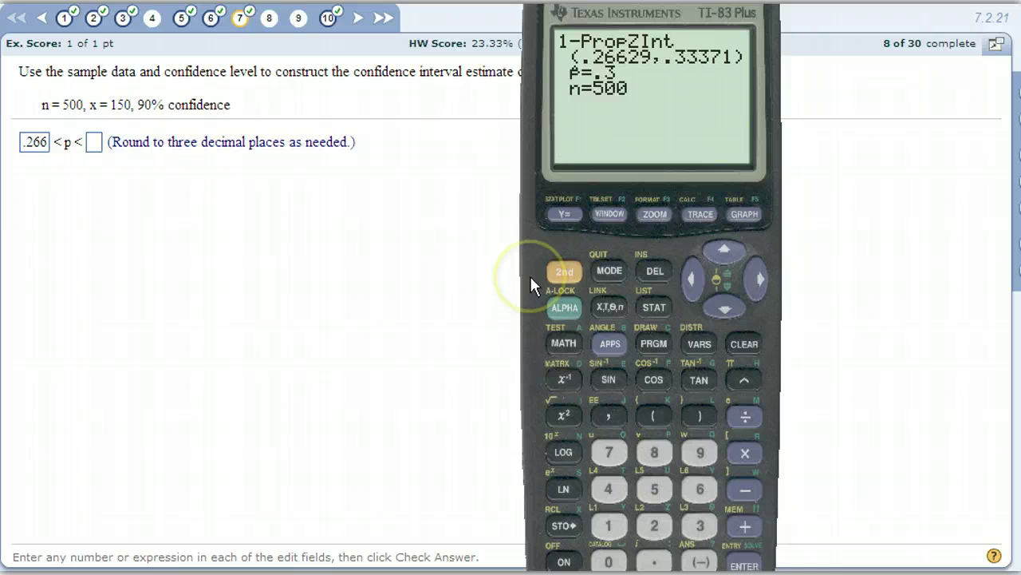
pyautogui.hotkey('alt', 'Tab')
pyautogui.press('Tab')
pyautogui.write('.334')
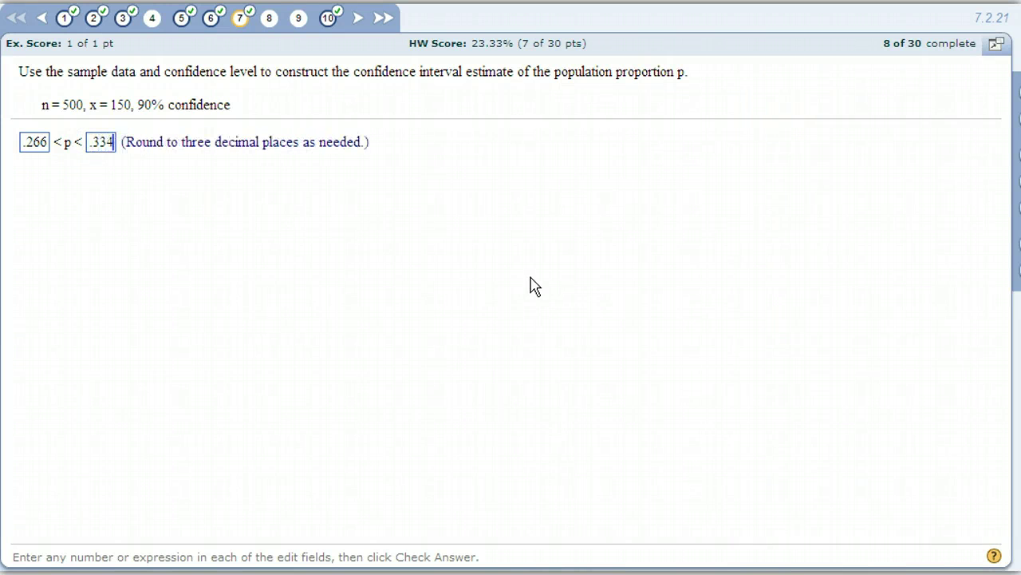
pyautogui.press('Return')
pyautogui.click(496, 331)
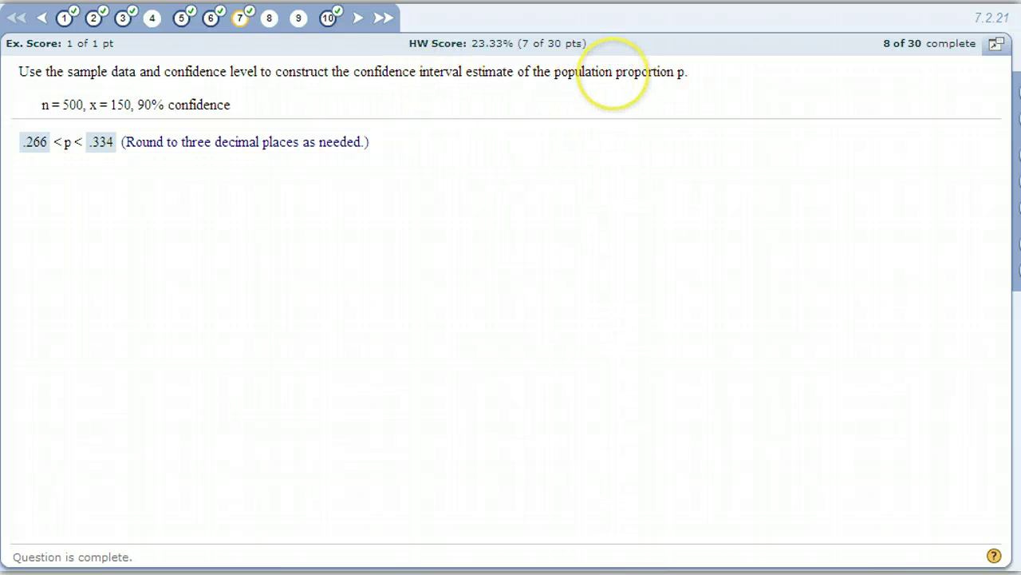
# Step: Open question 8 and bring up the calculator beside its text with the previous result cleared
pyautogui.click(268, 18)
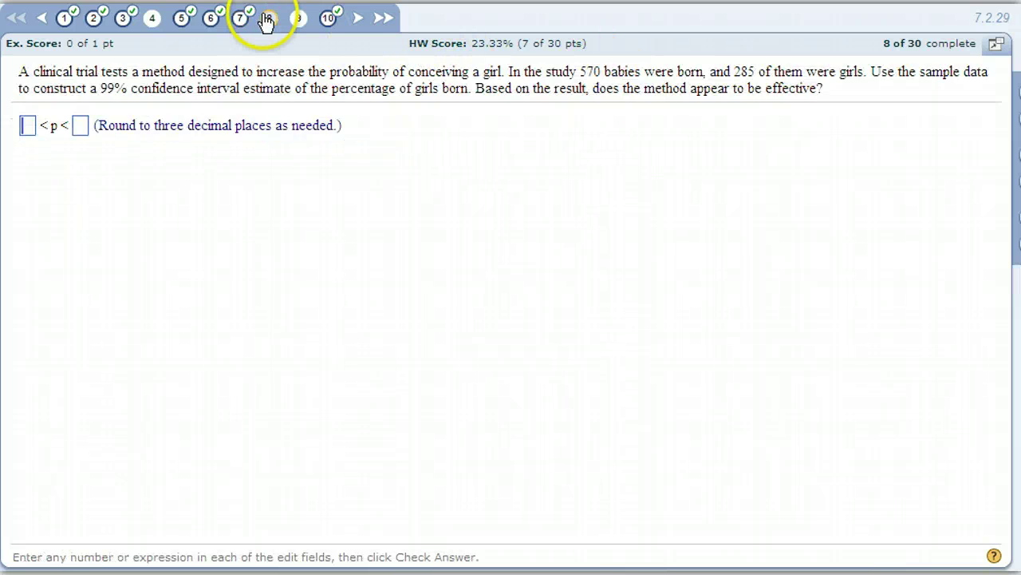
pyautogui.click(665, 560)
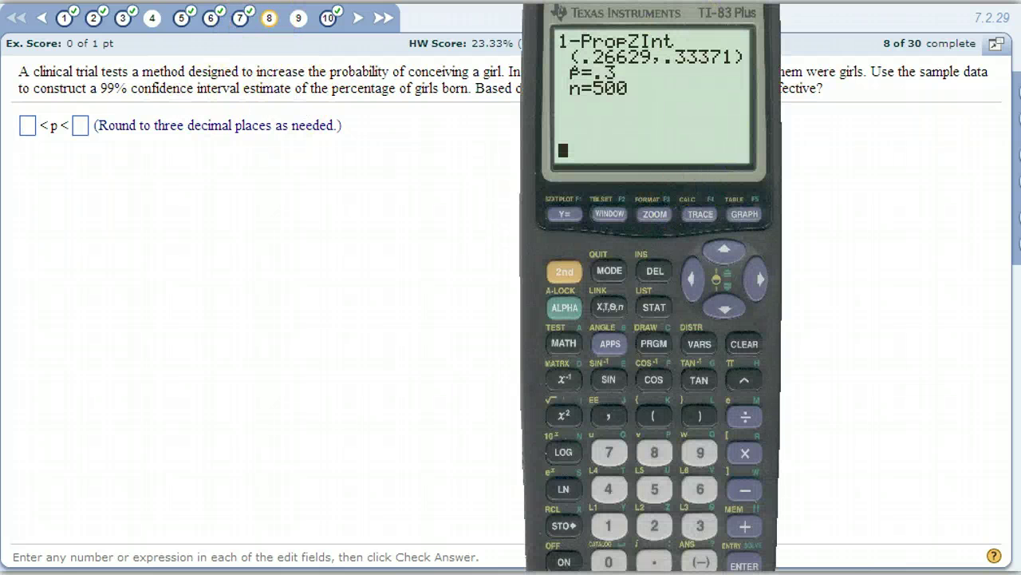
pyautogui.moveTo(678, 4); pyautogui.dragTo(812, 147)
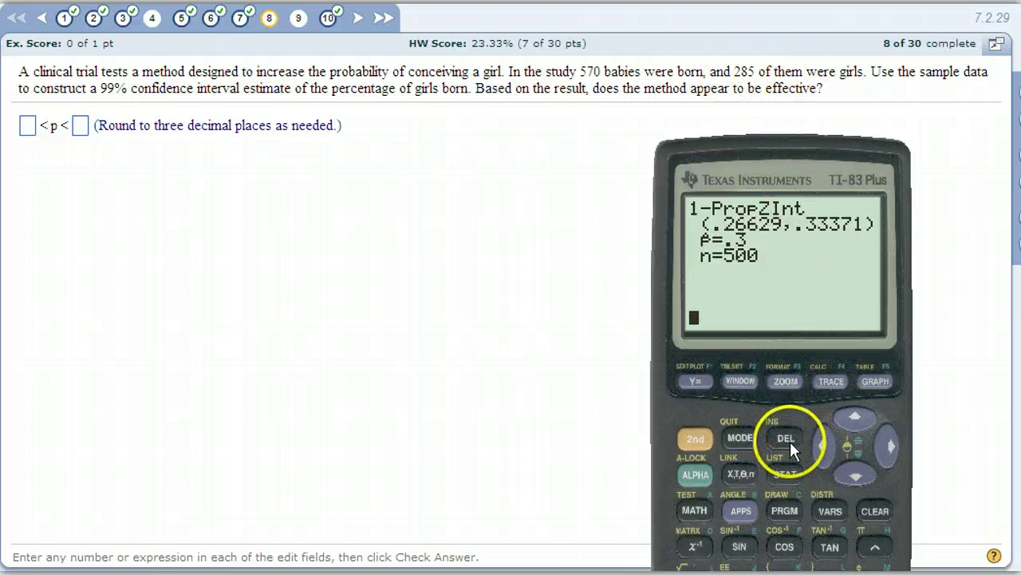
pyautogui.click(865, 506)
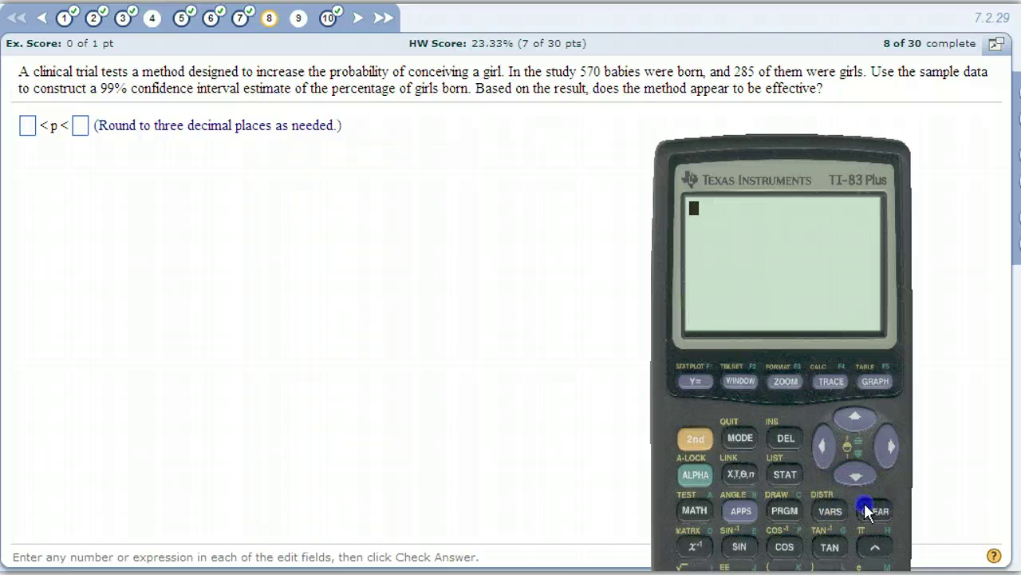
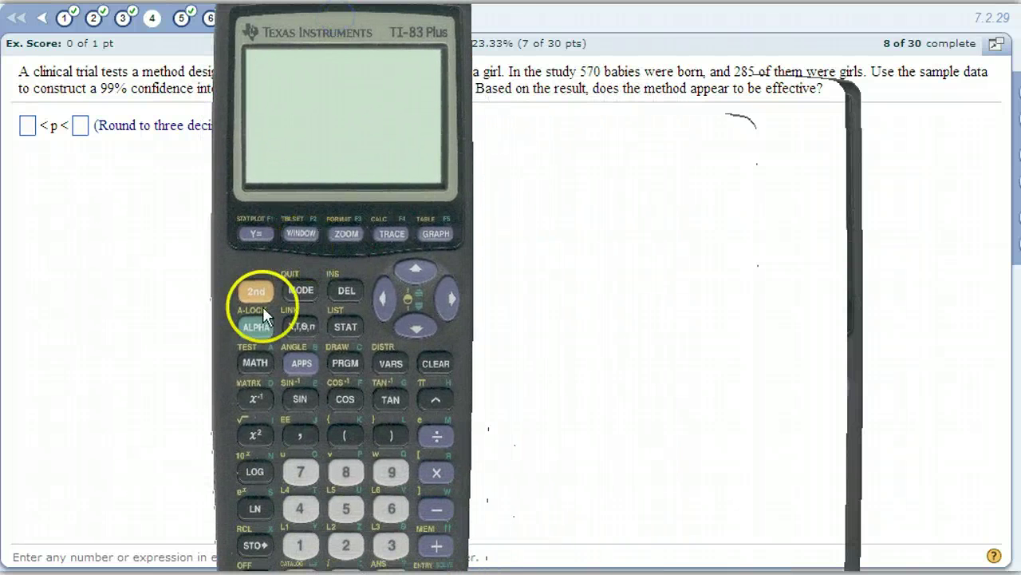
pyautogui.click(345, 326)
pyautogui.click(383, 300)
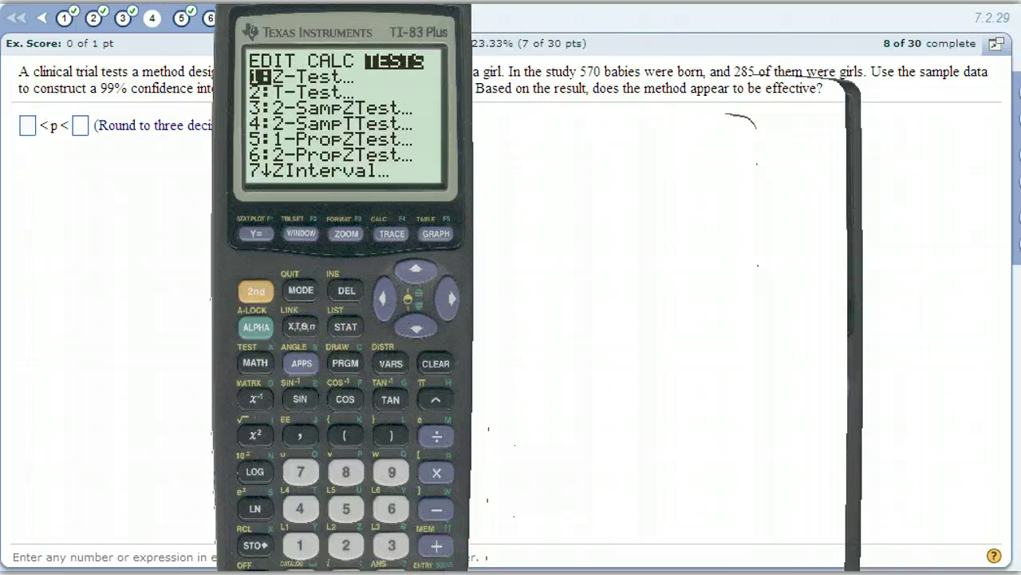
pyautogui.press('Return')
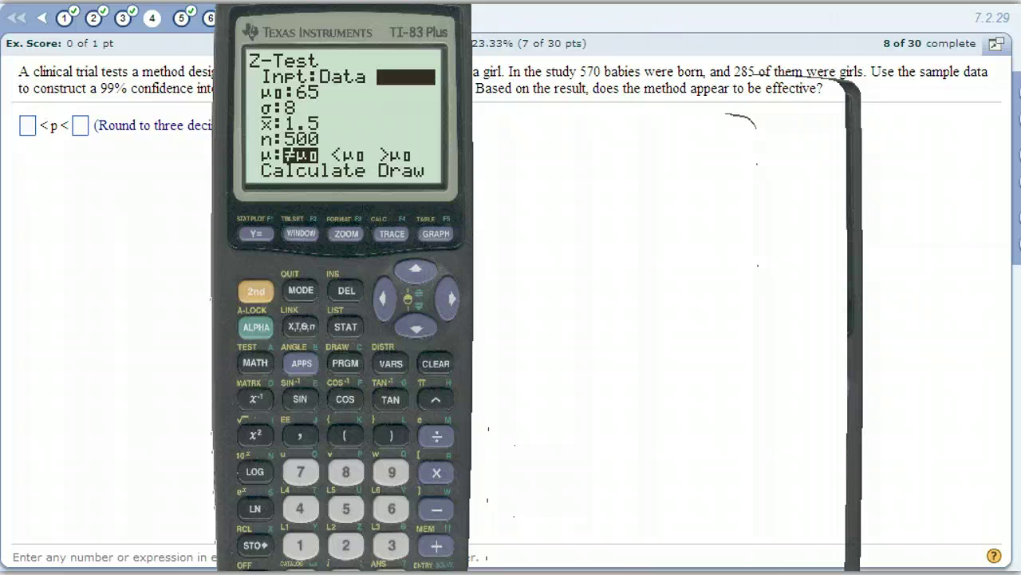
pyautogui.click(423, 377)
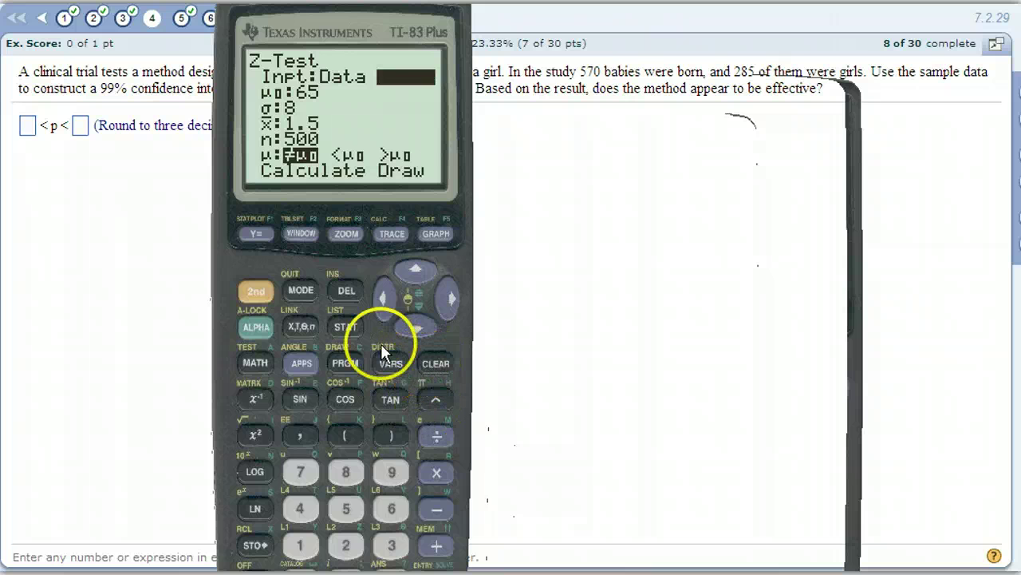
# Step: Start a new 1-PropZInt calculation on the calculator for question 8
pyautogui.click(351, 323)
pyautogui.click(378, 304)
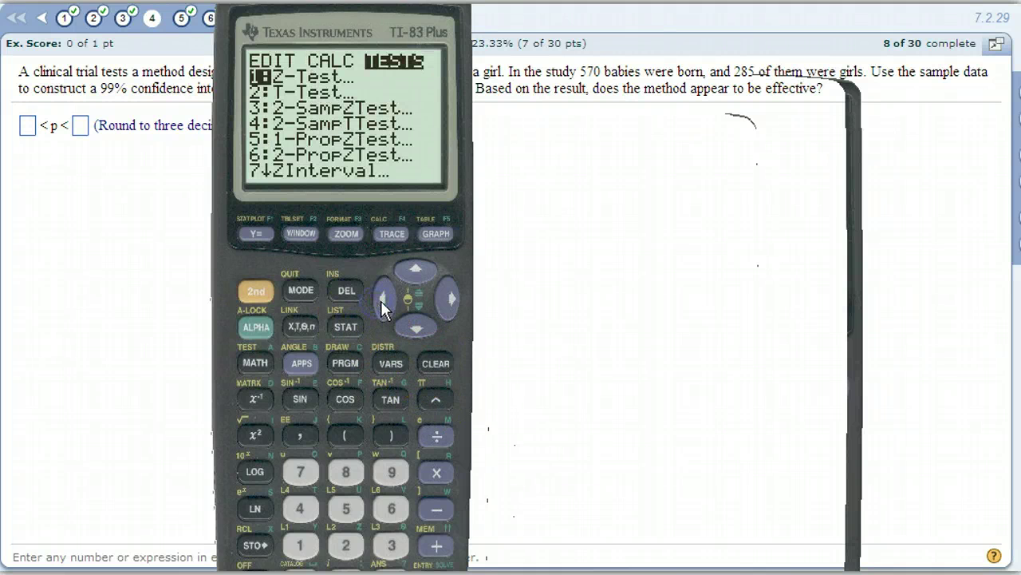
pyautogui.click(415, 329)
pyautogui.click(415, 328)
pyautogui.click(415, 328)
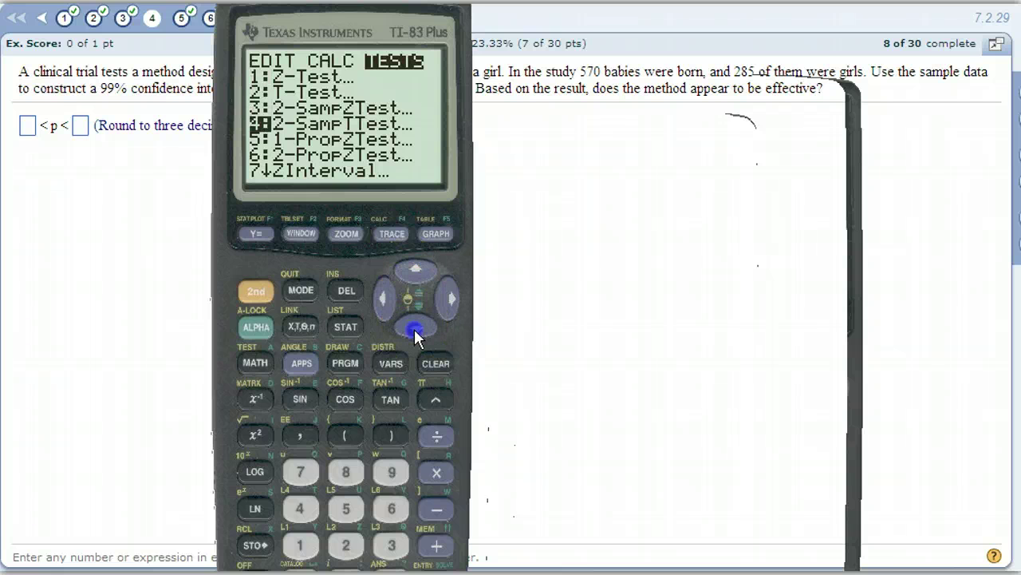
pyautogui.click(415, 329)
pyautogui.click(415, 328)
pyautogui.click(415, 329)
pyautogui.click(414, 329)
pyautogui.click(415, 329)
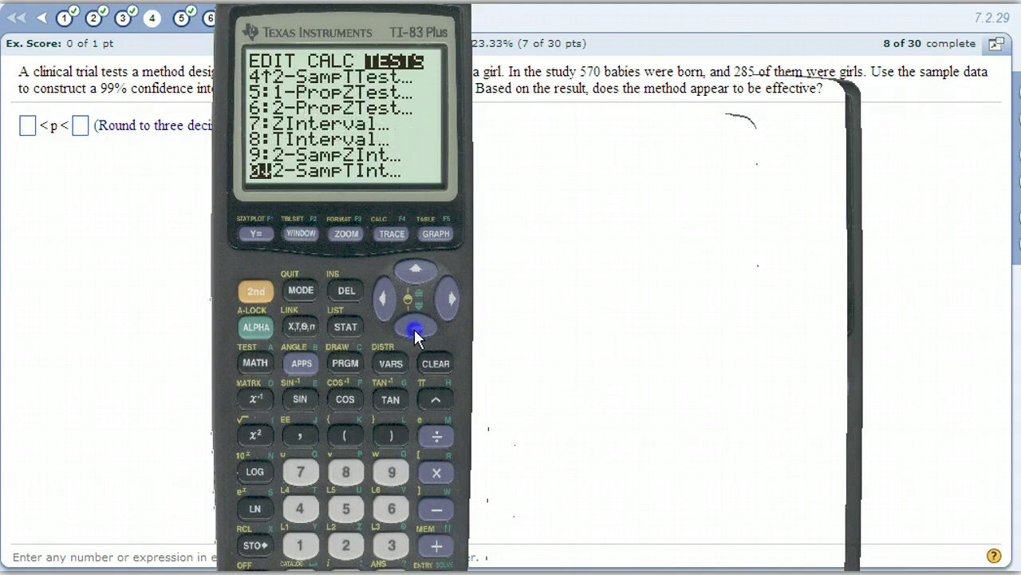
pyautogui.click(415, 329)
pyautogui.click(415, 329)
pyautogui.click(415, 328)
pyautogui.click(412, 269)
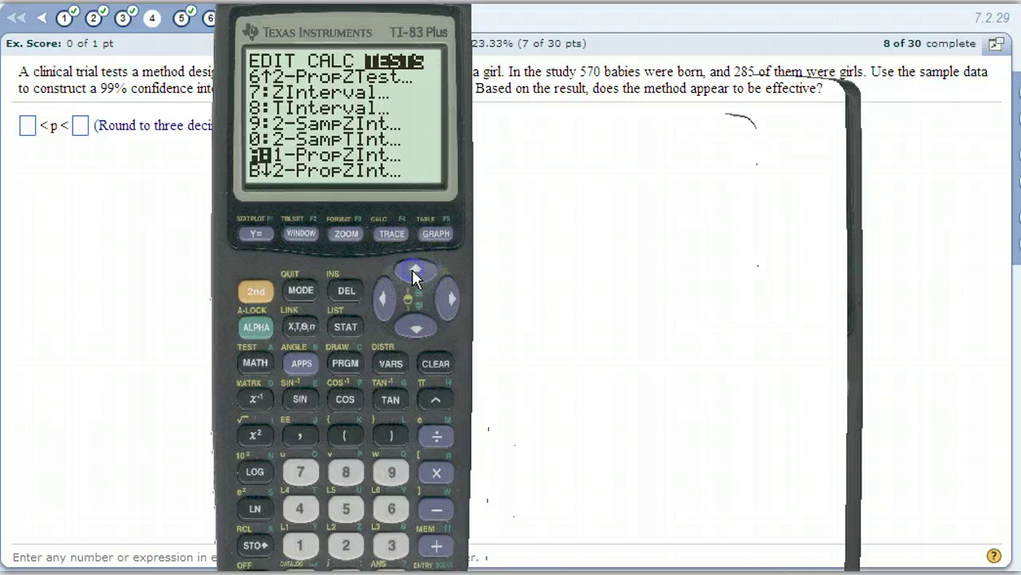
pyautogui.press('Return')
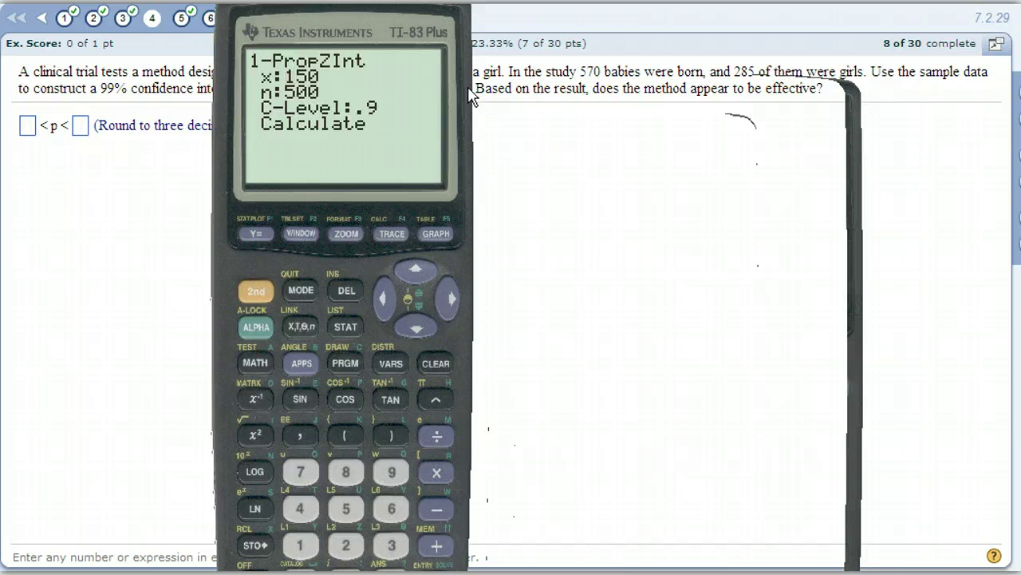
# Step: Set x to 285 and n to 570 in the 1-PropZInt setup
pyautogui.click(343, 545)
pyautogui.click(347, 473)
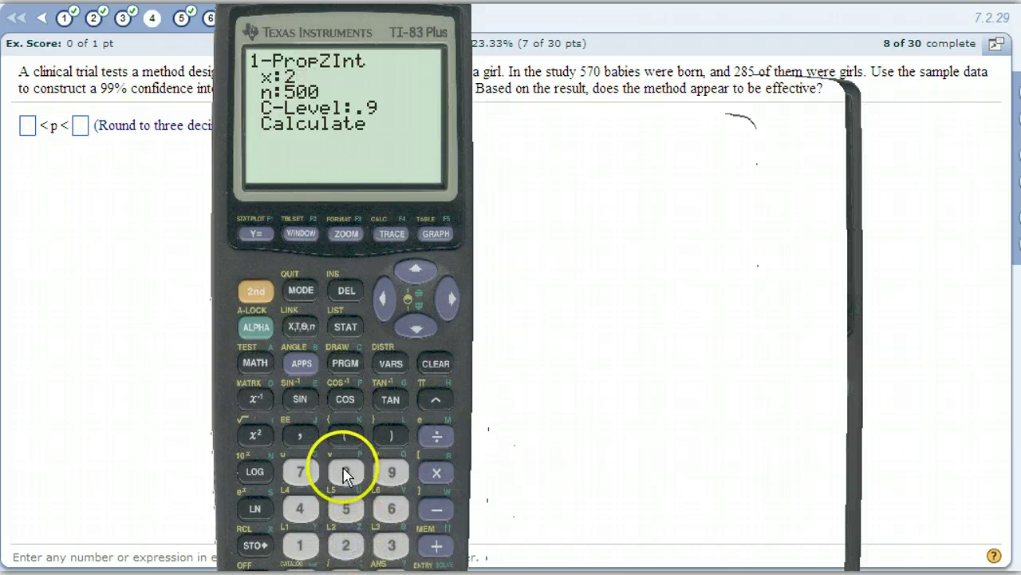
pyautogui.click(345, 508)
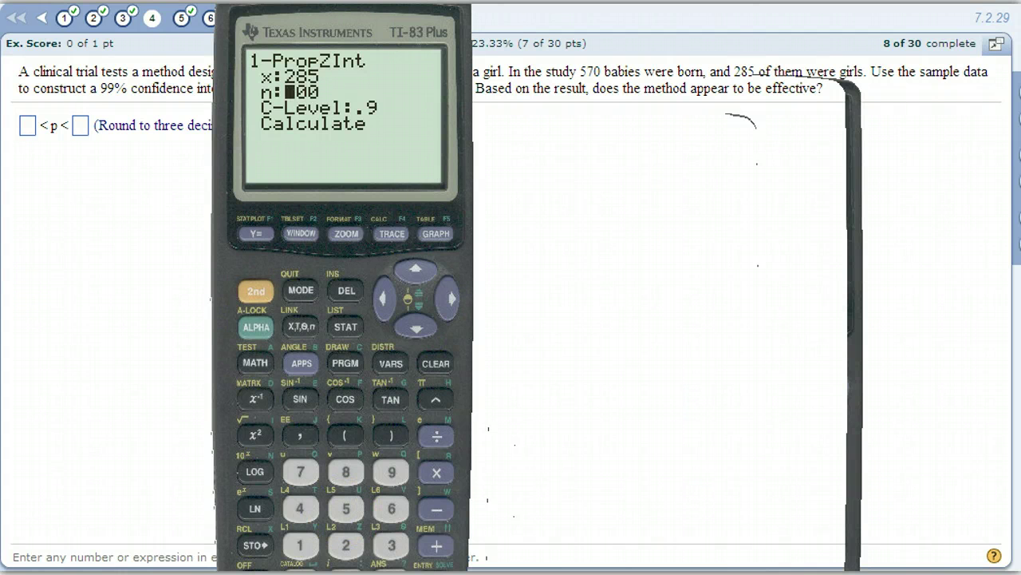
pyautogui.click(441, 498)
pyautogui.click(468, 323)
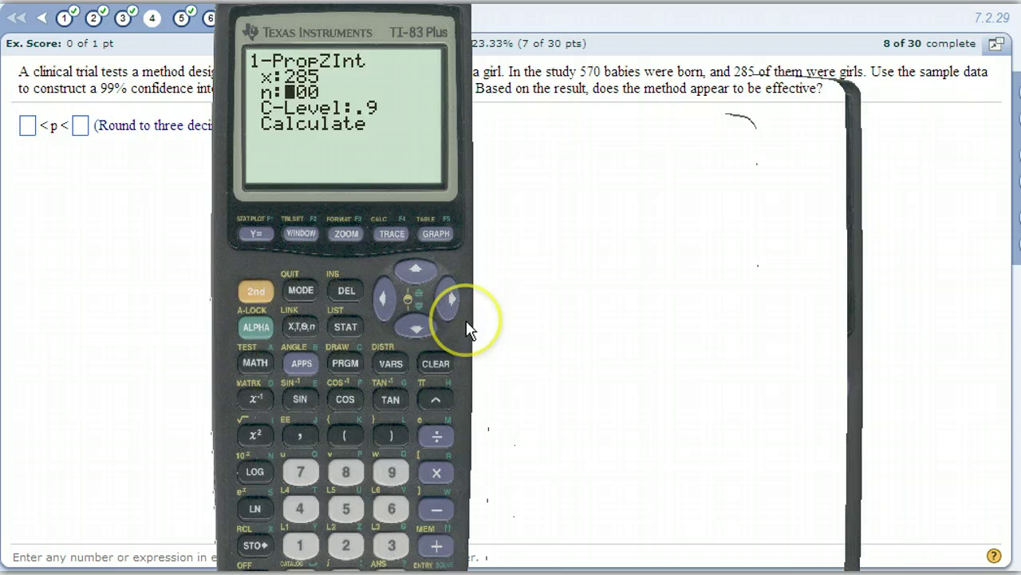
pyautogui.click(339, 513)
pyautogui.click(303, 478)
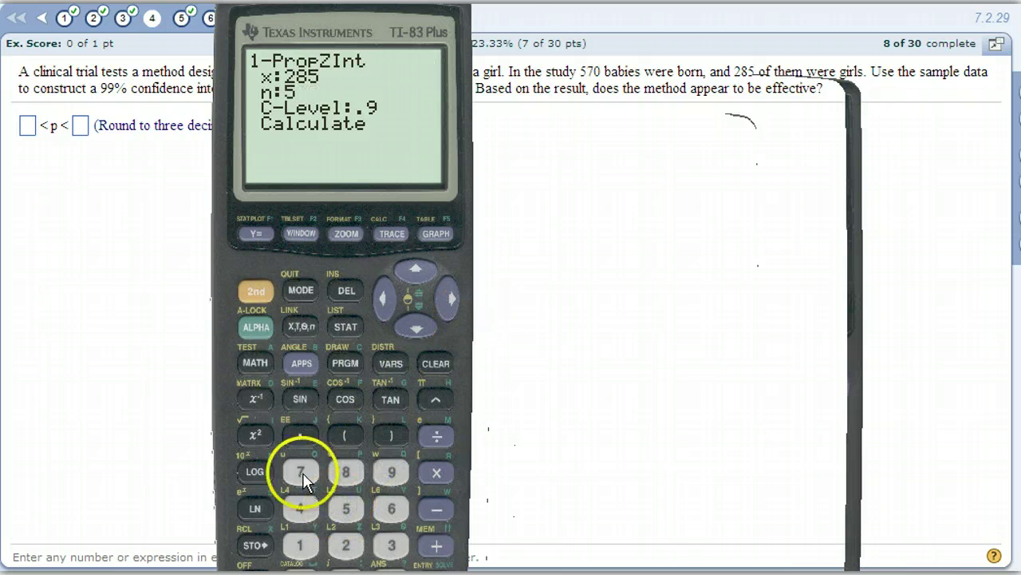
pyautogui.moveTo(383, 16); pyautogui.dragTo(446, 0)
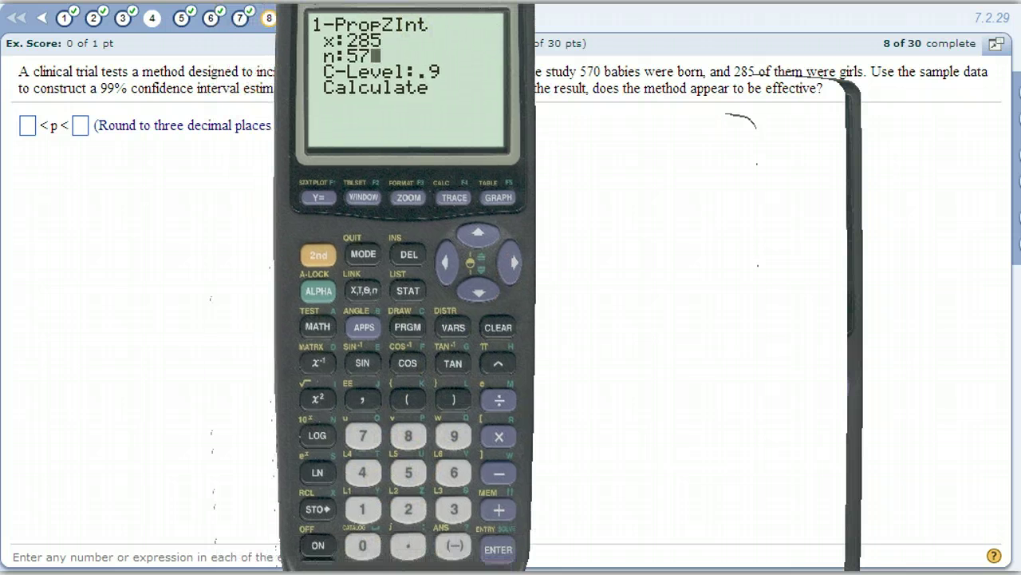
pyautogui.click(364, 545)
pyautogui.click(496, 548)
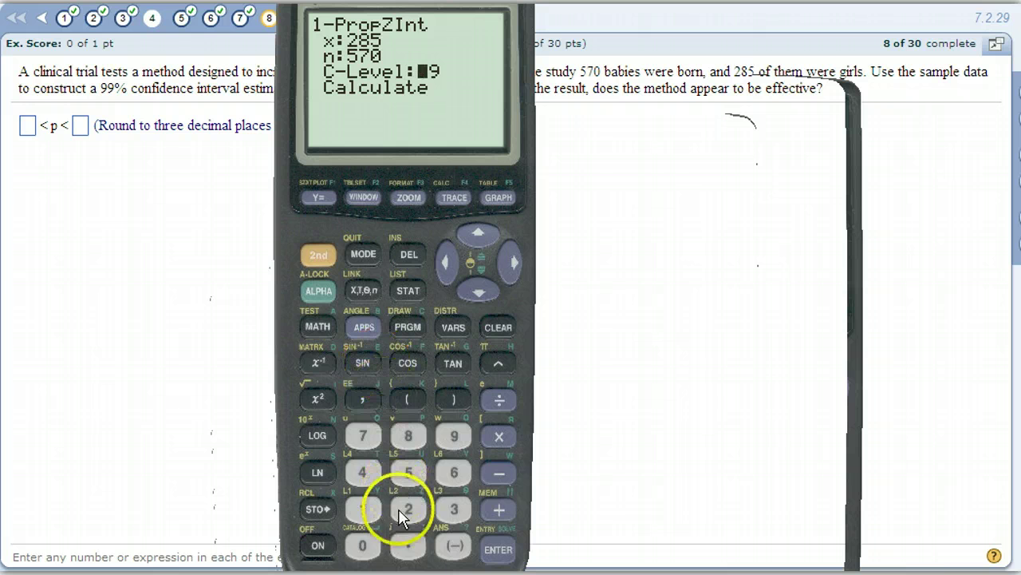
# Step: Set the confidence level to .99 and calculate the interval
pyautogui.click(408, 546)
pyautogui.click(454, 435)
pyautogui.click(454, 436)
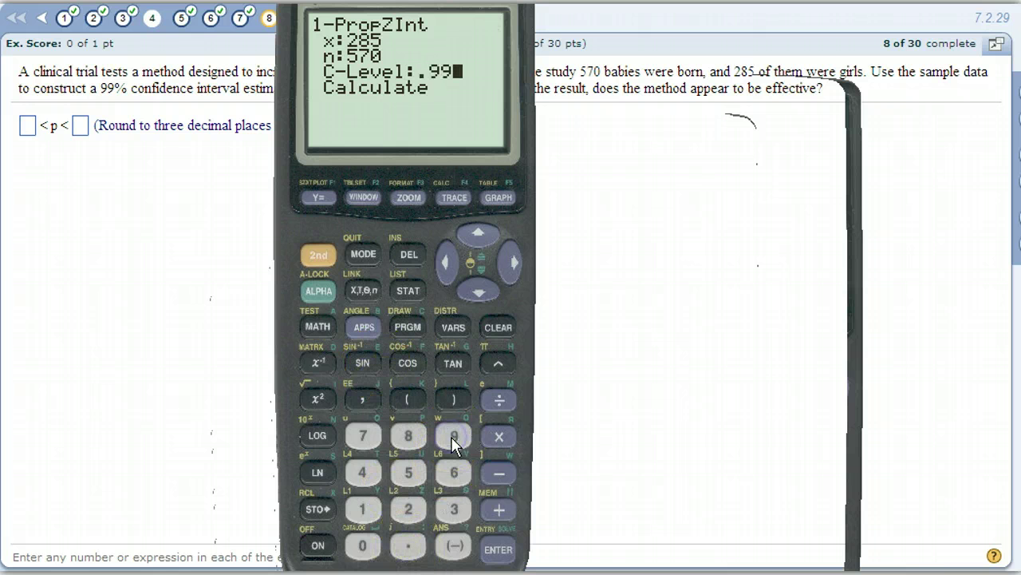
pyautogui.click(479, 292)
pyautogui.click(497, 537)
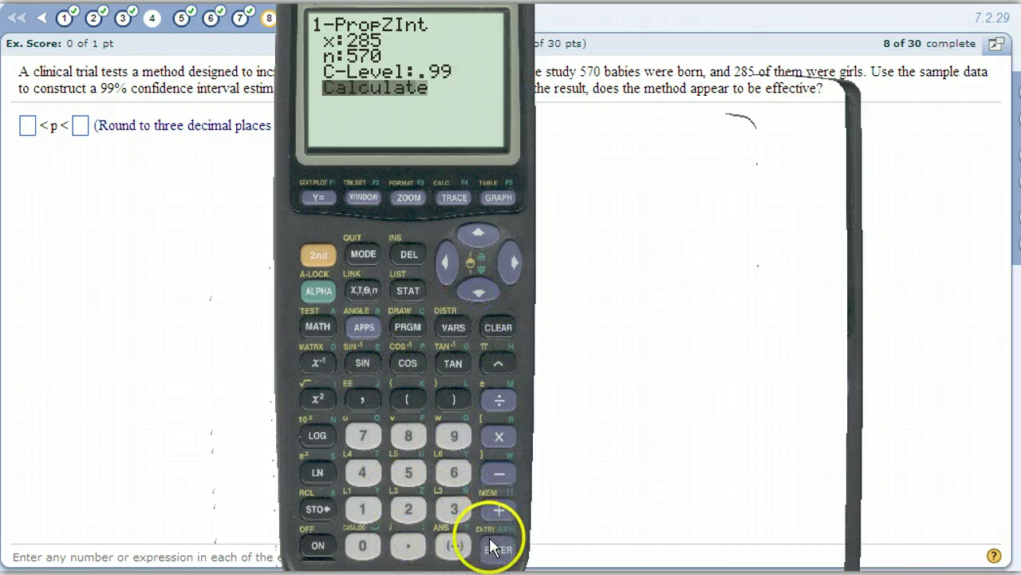
pyautogui.click(484, 526)
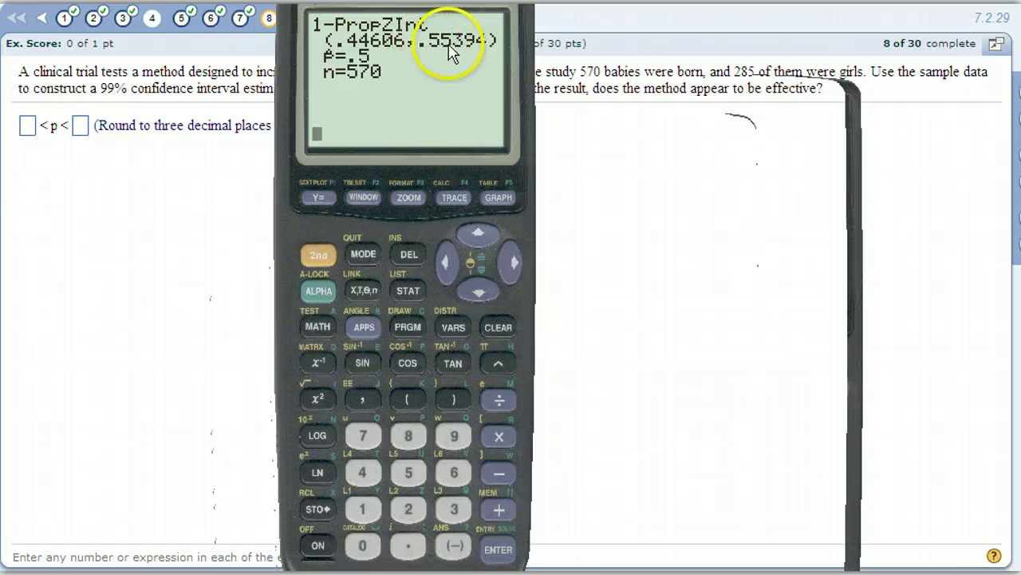
# Step: Return to question 8 and enter .554 for both limits of the interval
pyautogui.click(312, 73)
pyautogui.write('.')
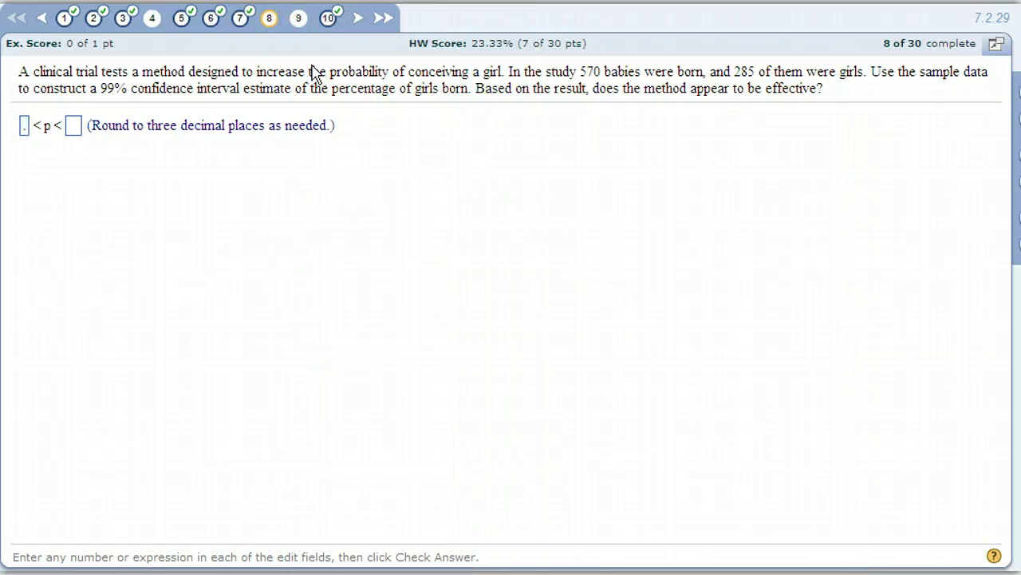
pyautogui.write('554')
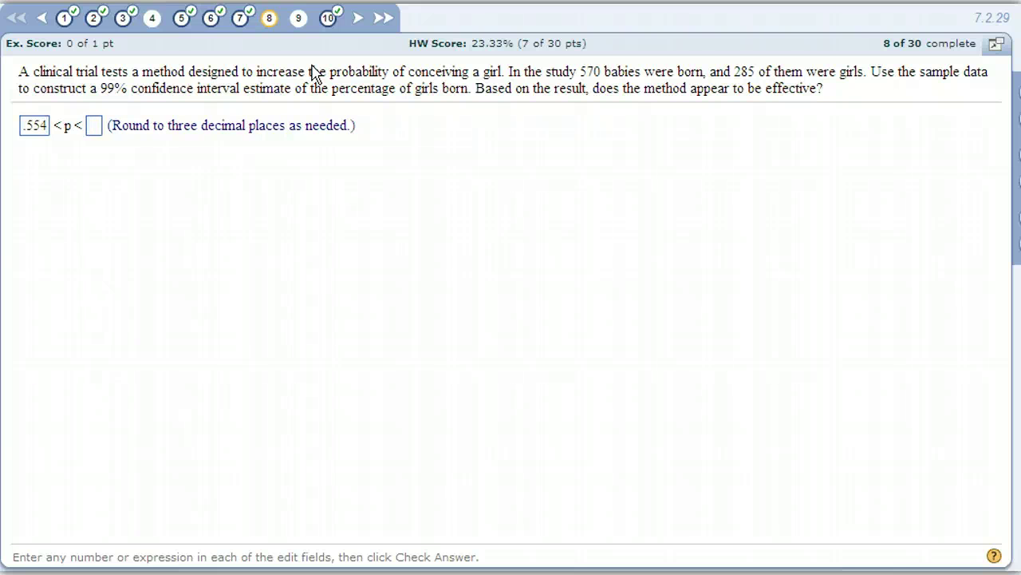
pyautogui.press('Tab')
pyautogui.write('.554')
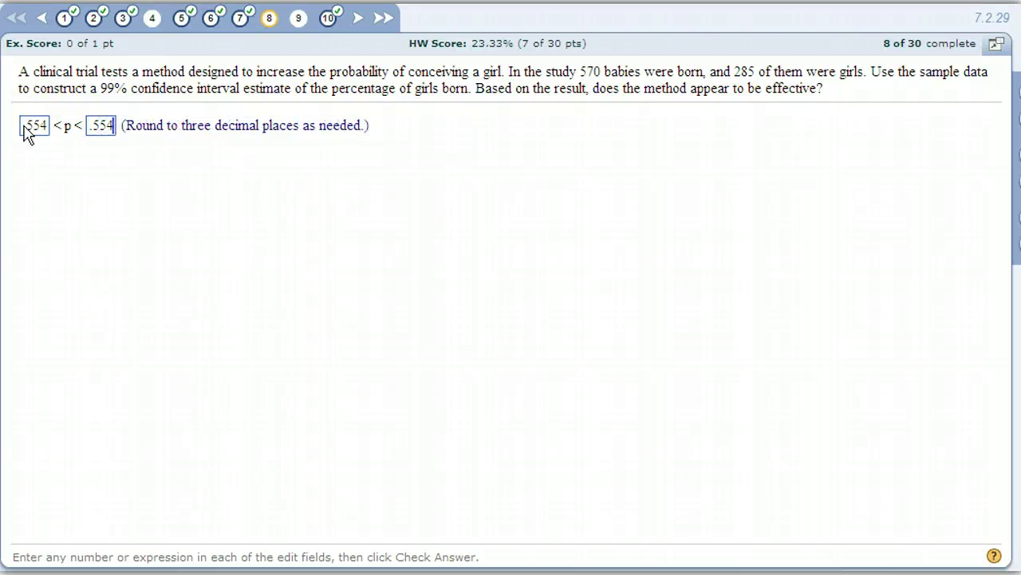
pyautogui.press('BackSpace')
pyautogui.press('BackSpace')
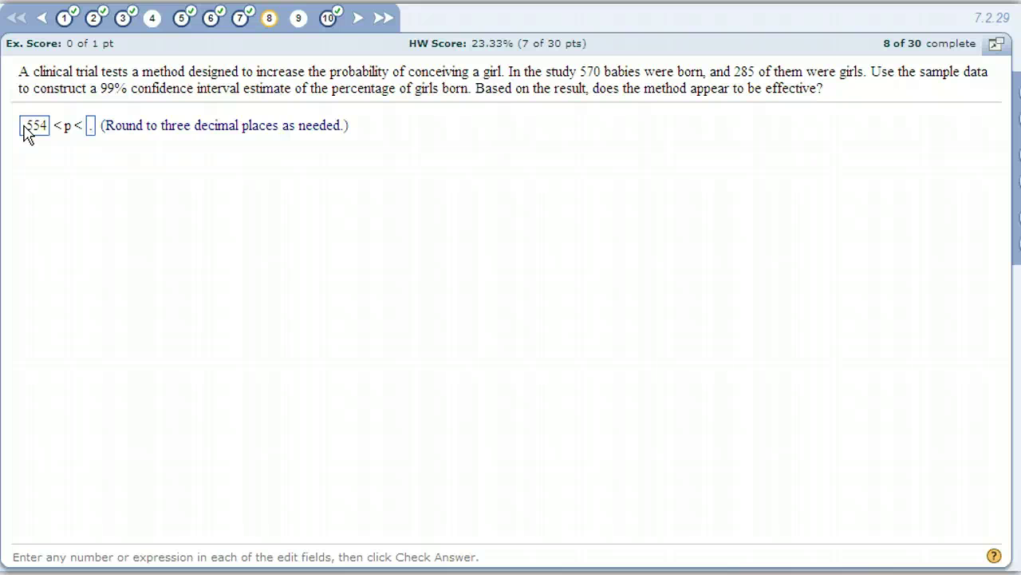
pyautogui.write('554')
# Step: Replace the lower limit with .446, submit the interval for checking and dismiss the feedback
pyautogui.click(45, 131)
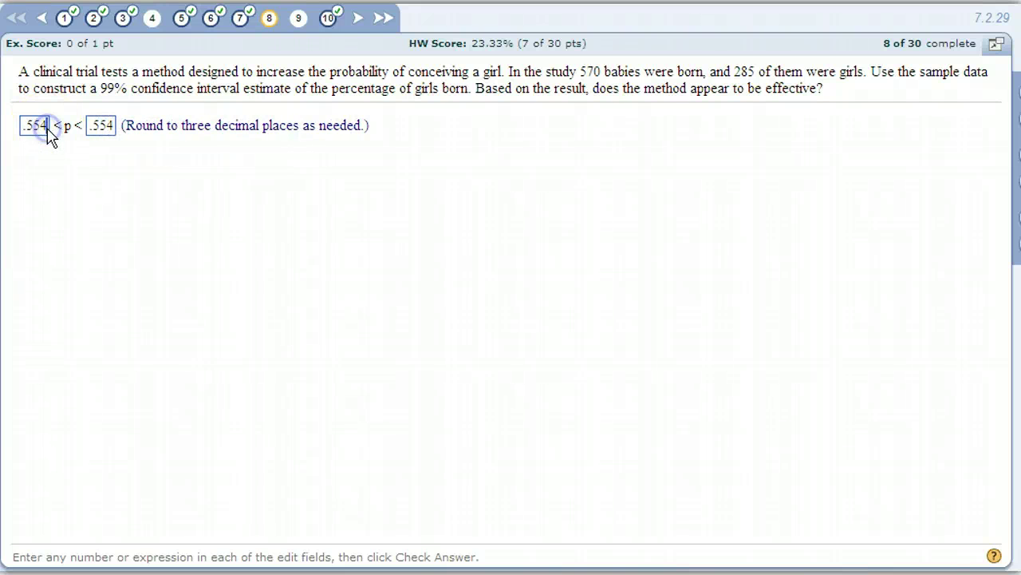
pyautogui.press('BackSpace')
pyautogui.press('BackSpace')
pyautogui.press('BackSpace')
pyautogui.press('BackSpace')
pyautogui.write('.446')
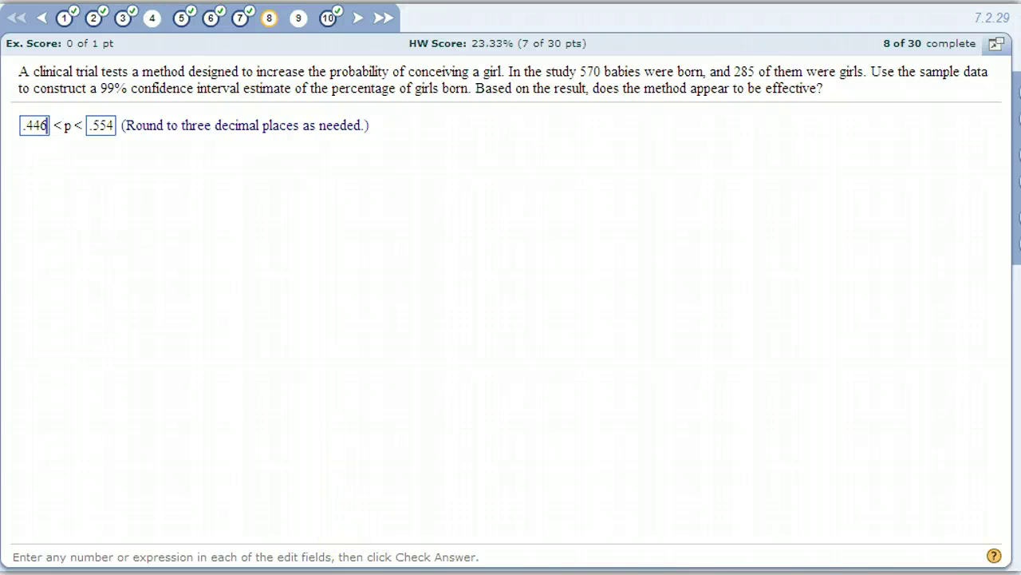
pyautogui.press('Return')
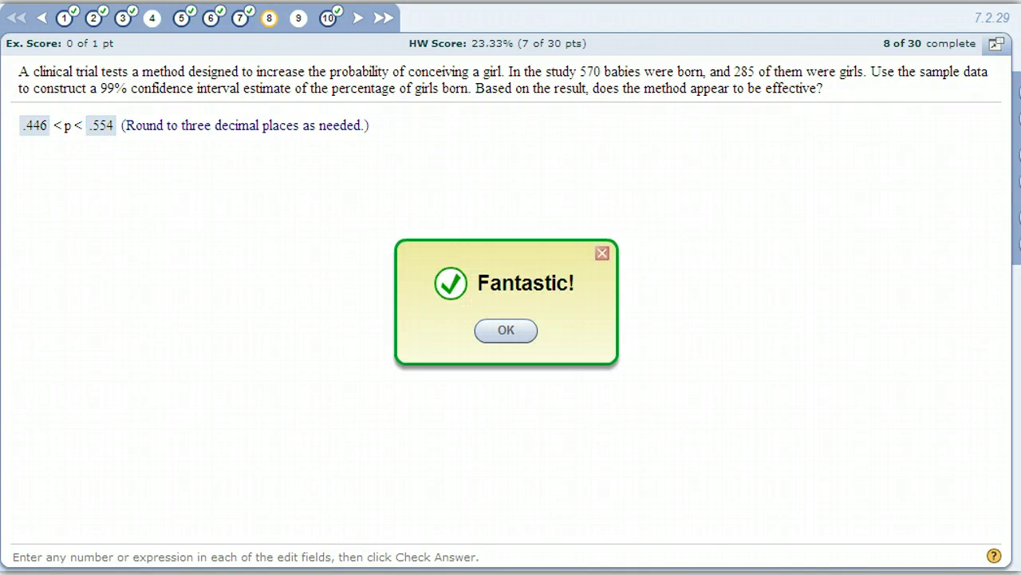
pyautogui.press('Return')
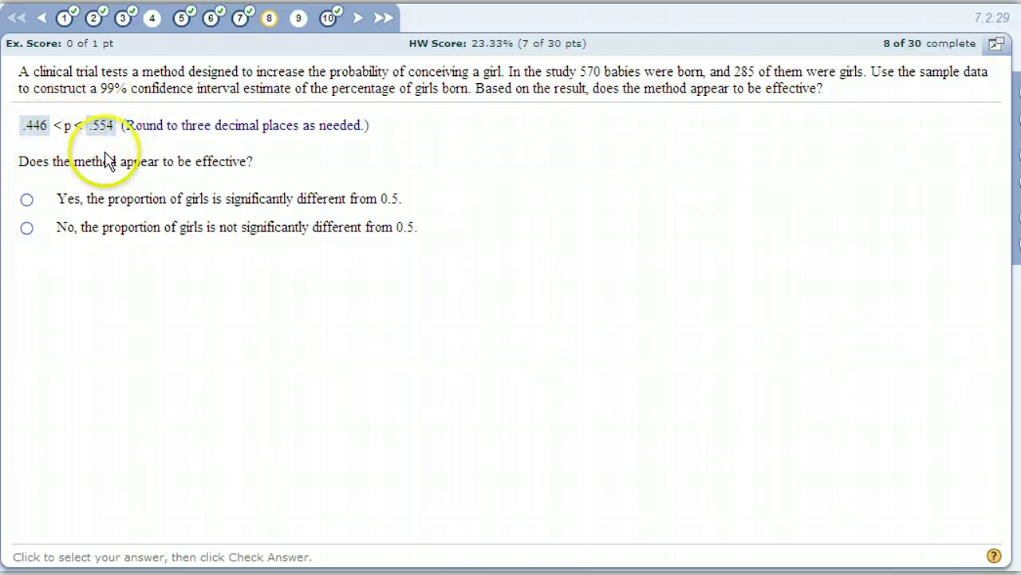
# Step: Answer that the method is not effective because the proportion of girls is not significantly different from 0.5, submit it and dismiss the feedback
pyautogui.click(28, 229)
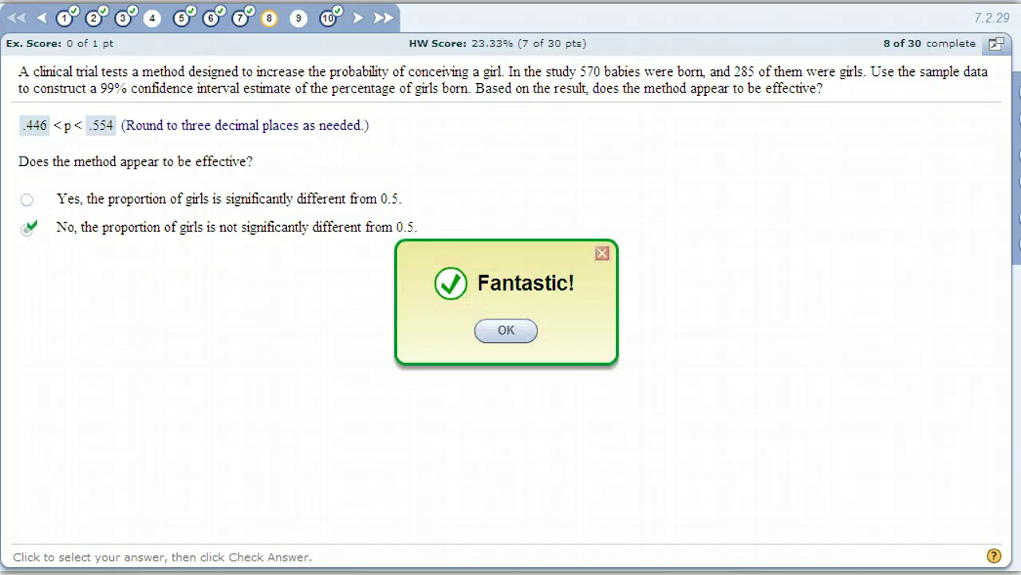
pyautogui.click(505, 332)
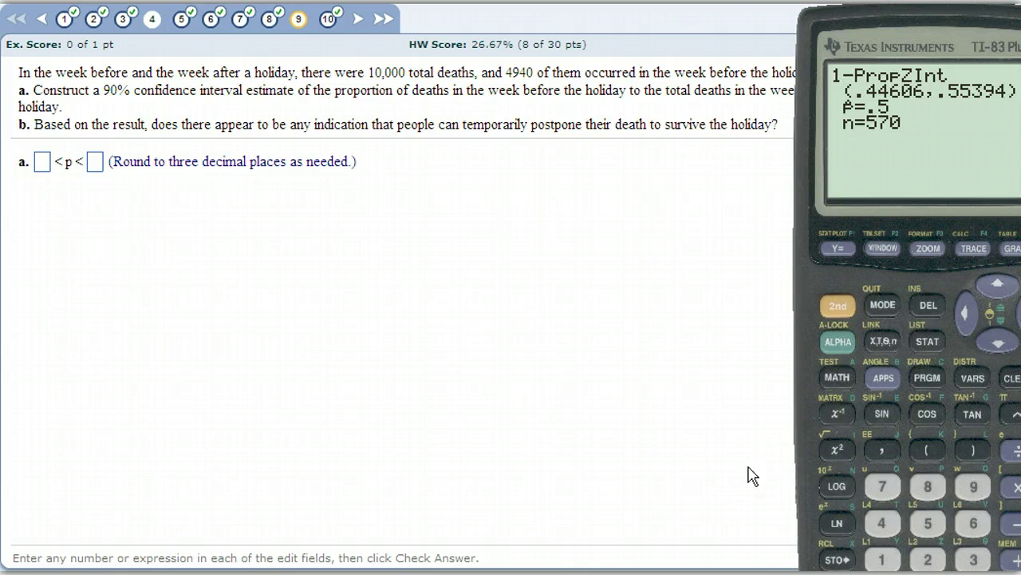
# Step: Move the calculator clear of question 9's text so the whole problem about deaths around a holiday can be read
pyautogui.click(38, 73)
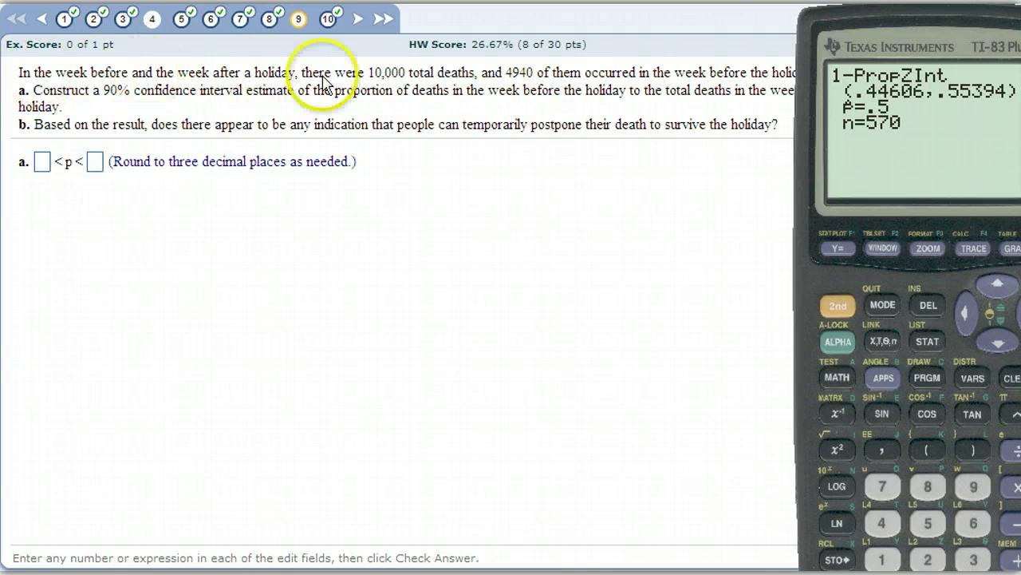
pyautogui.click(868, 26)
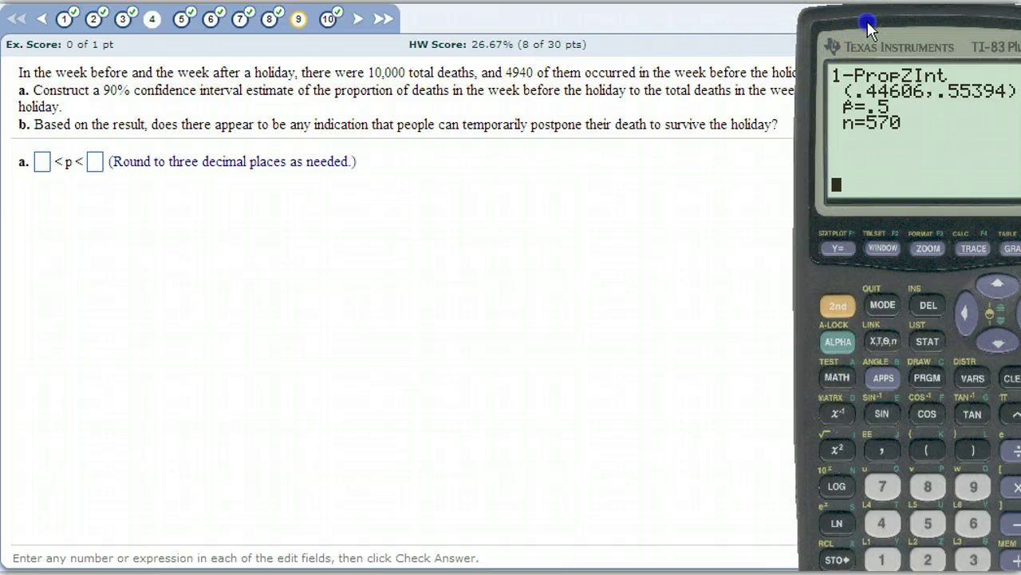
pyautogui.moveTo(868, 26); pyautogui.dragTo(874, 160)
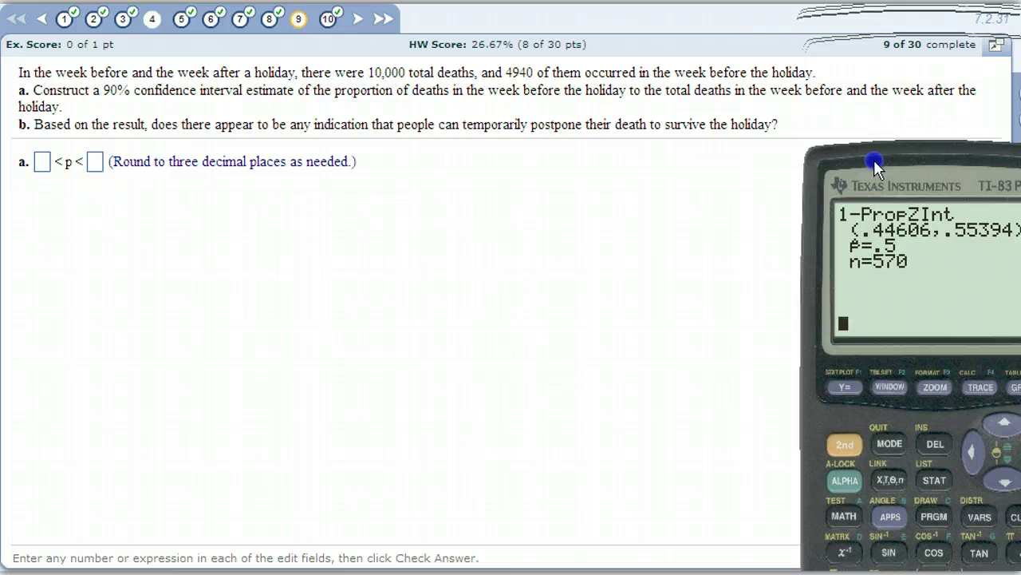
# Step: Move the calculator so that its keypad is reachable and clear the previous interval from its display
pyautogui.moveTo(874, 159); pyautogui.dragTo(872, 144)
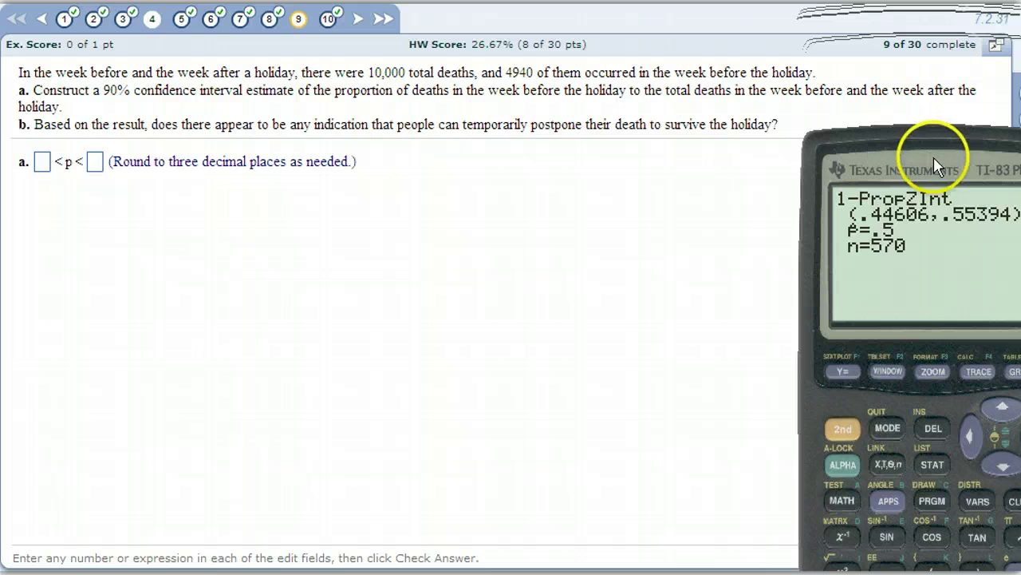
pyautogui.moveTo(934, 158); pyautogui.dragTo(928, 24)
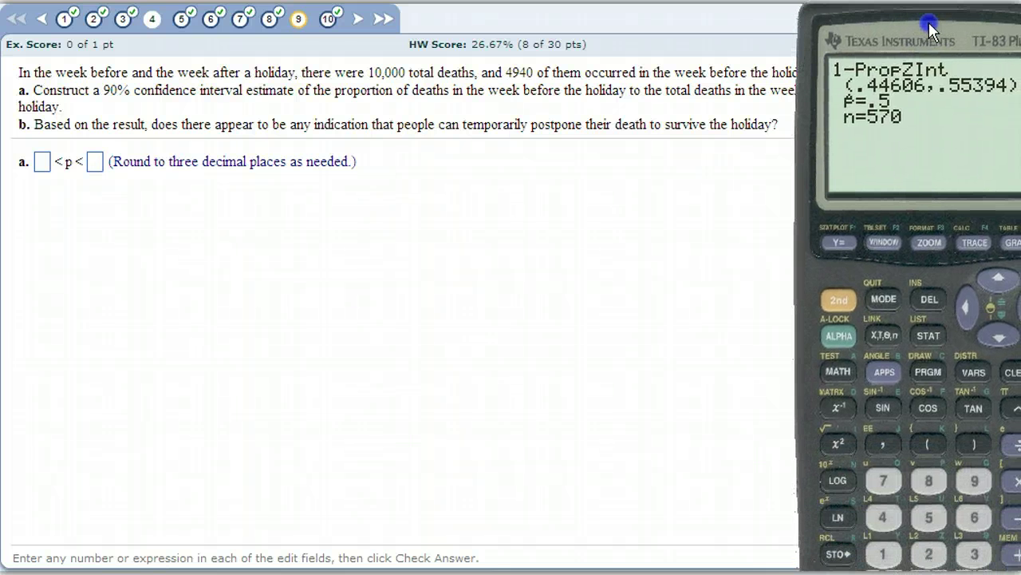
pyautogui.click(1007, 372)
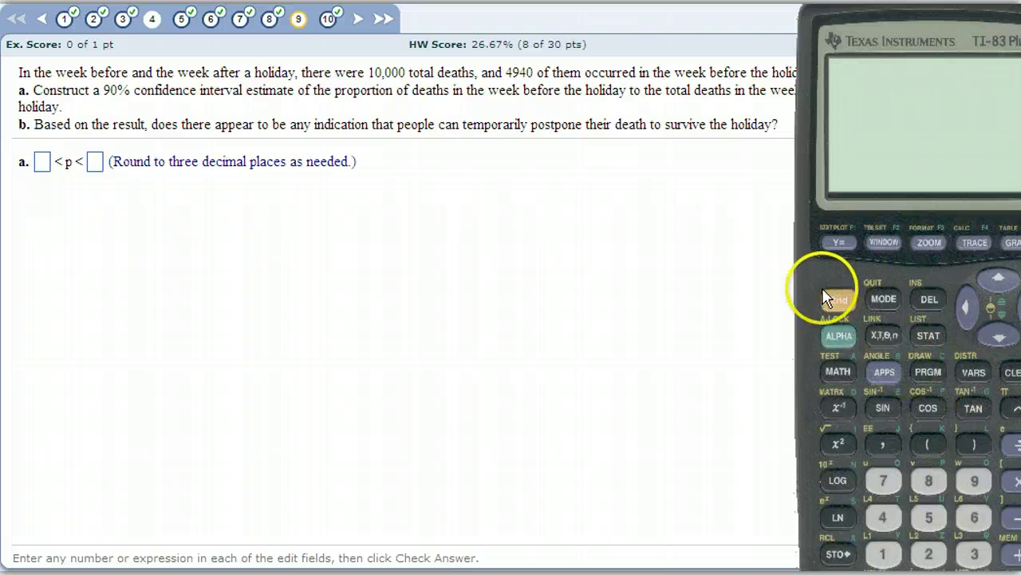
# Step: Open the 1-PropZInt function from the calculator's list of statistical tests
pyautogui.click(929, 330)
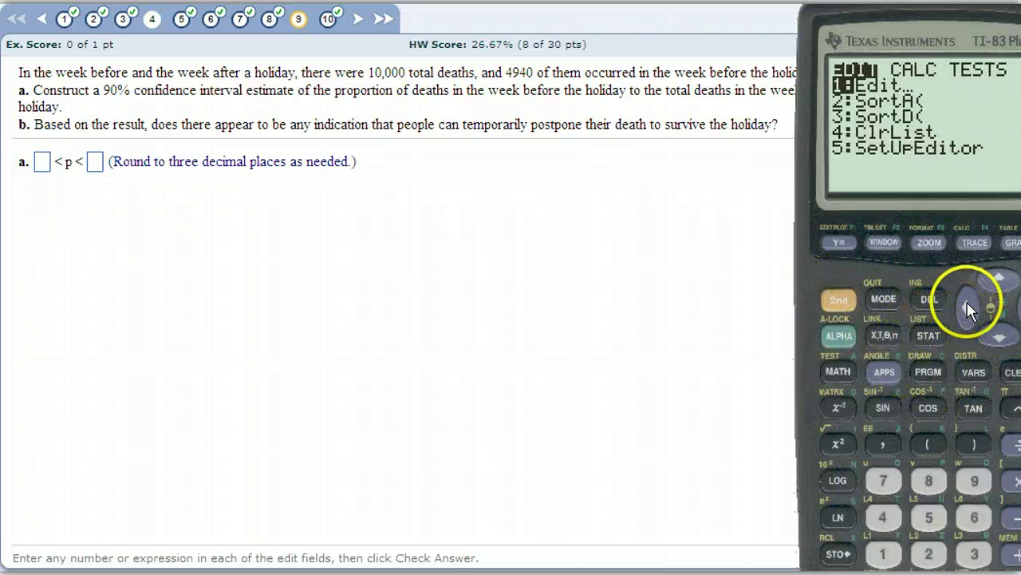
pyautogui.click(837, 249)
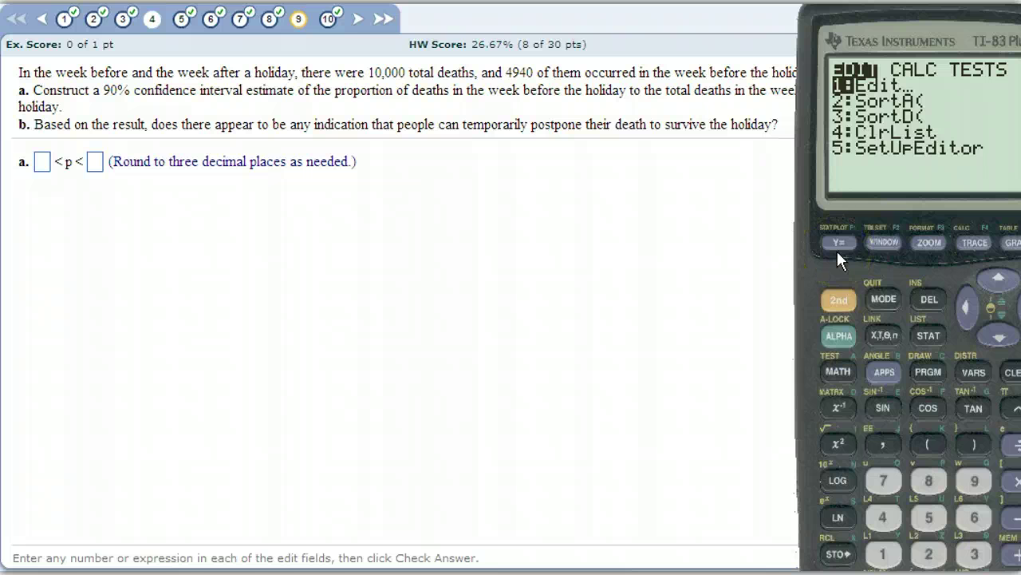
pyautogui.click(373, 93)
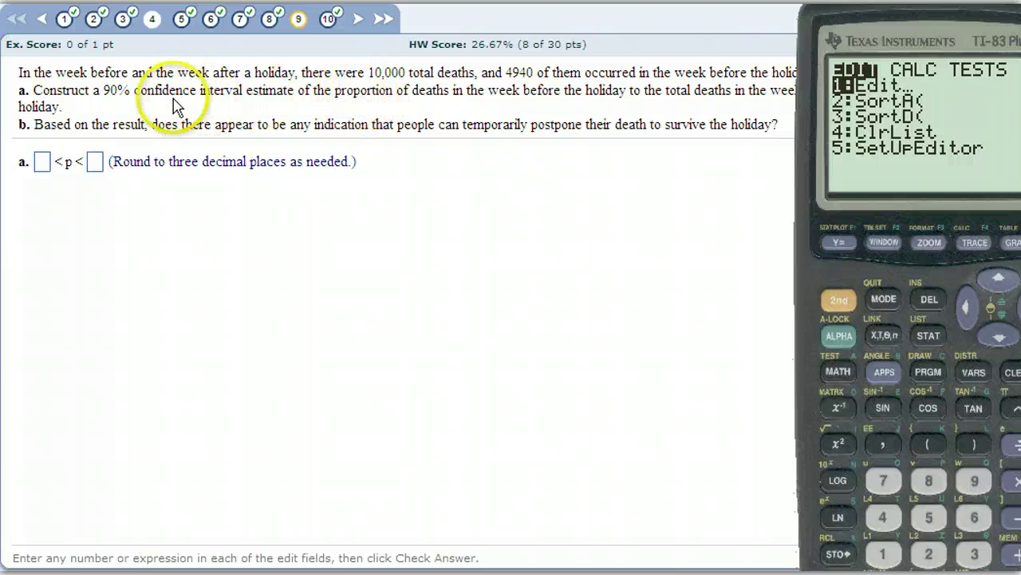
pyautogui.click(966, 307)
pyautogui.click(998, 279)
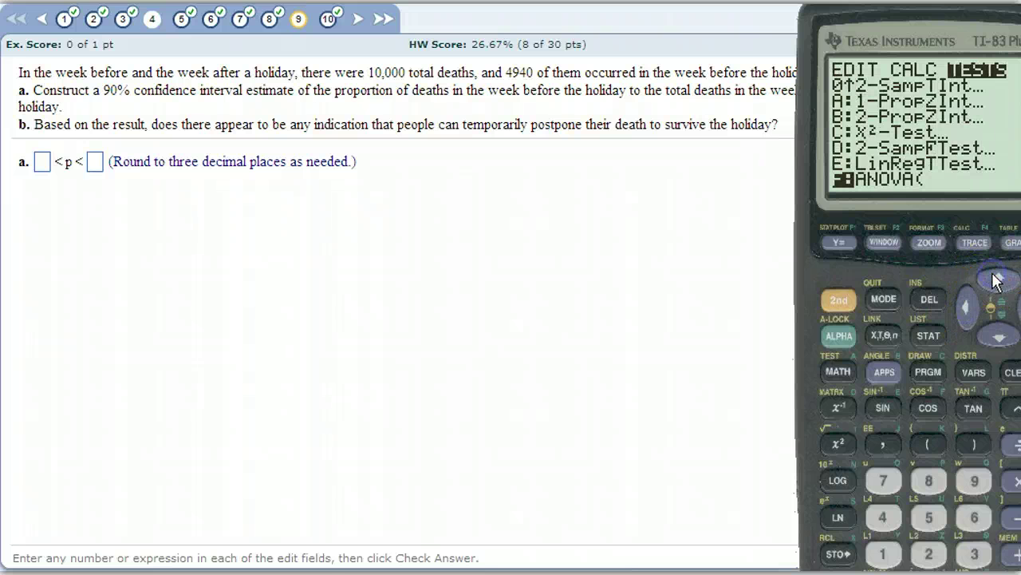
pyautogui.click(997, 279)
pyautogui.click(998, 279)
pyautogui.click(995, 279)
pyautogui.click(996, 278)
pyautogui.click(995, 279)
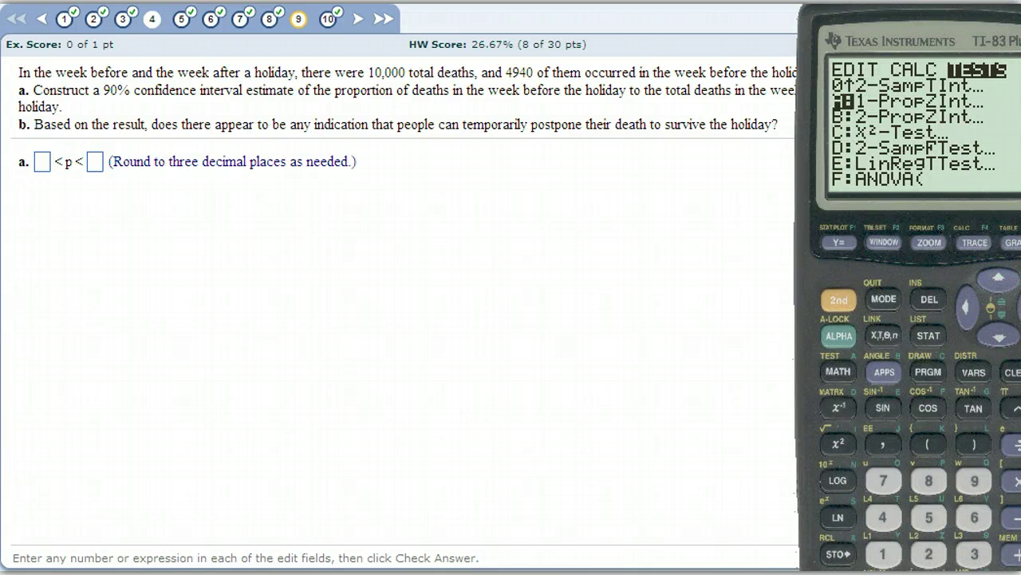
pyautogui.press('Return')
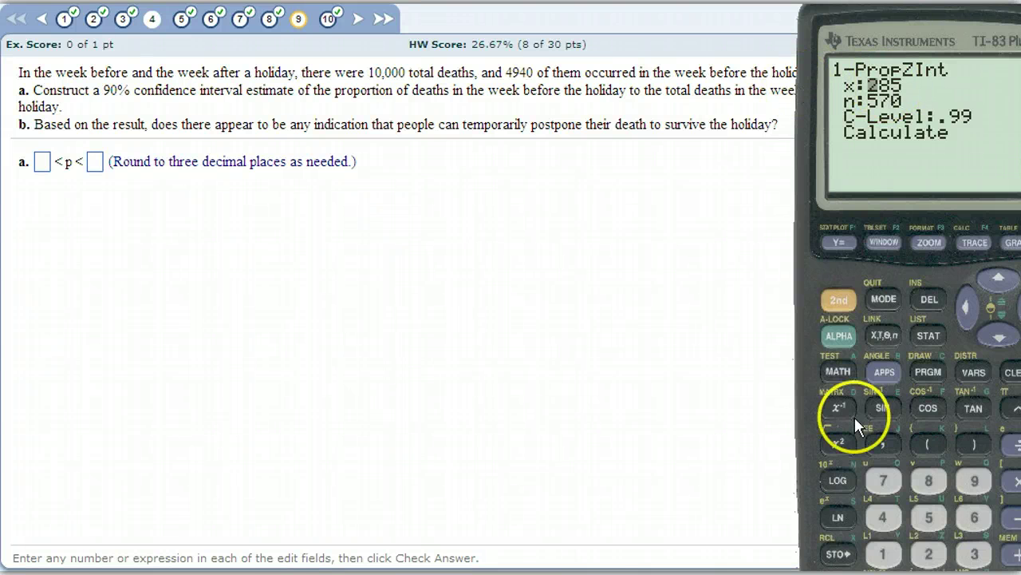
# Step: Set x to 4940, n to 10000 and C-Level to .9, and calculate the interval
pyautogui.click(884, 517)
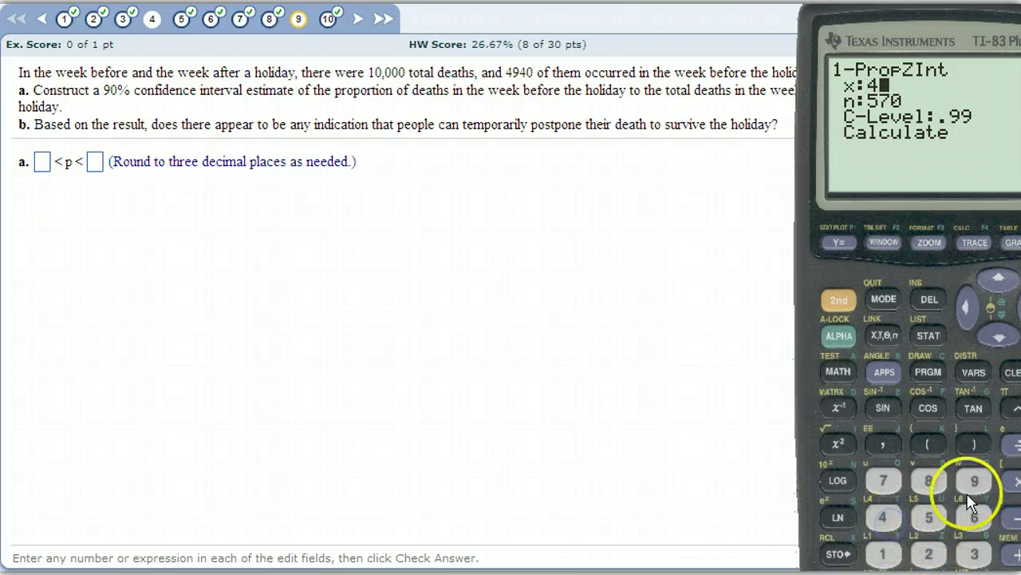
pyautogui.click(972, 483)
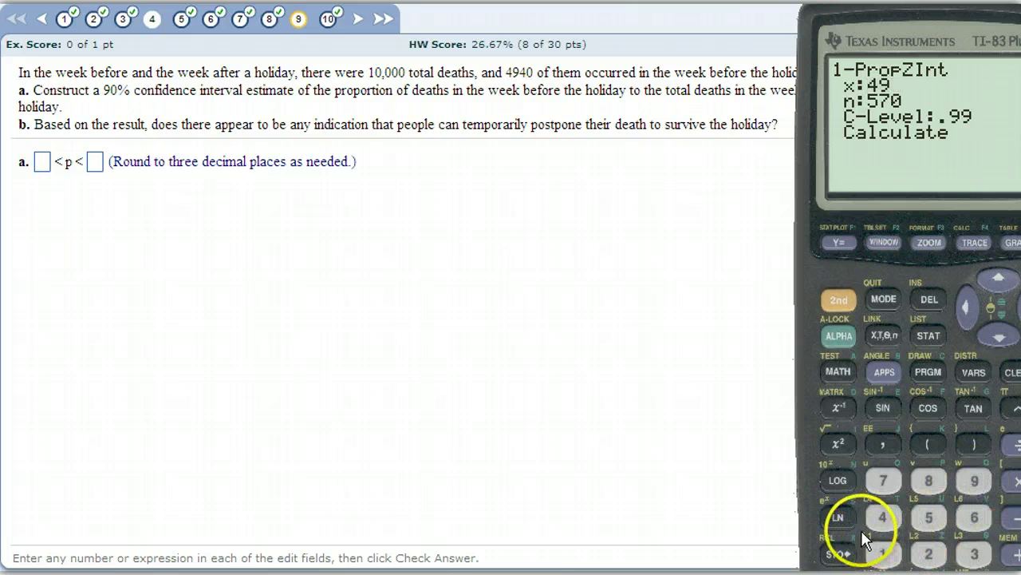
pyautogui.click(885, 516)
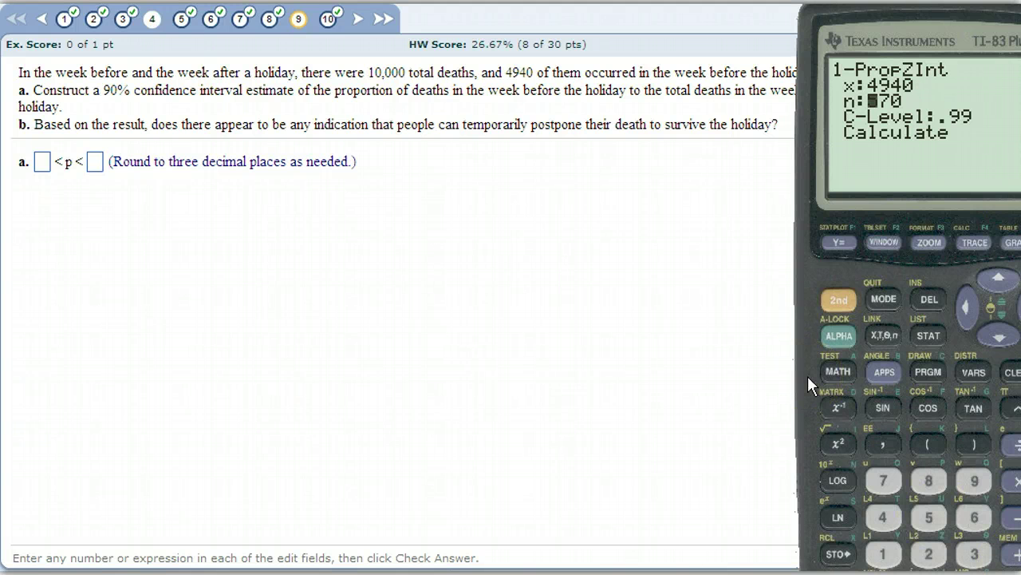
pyautogui.click(883, 552)
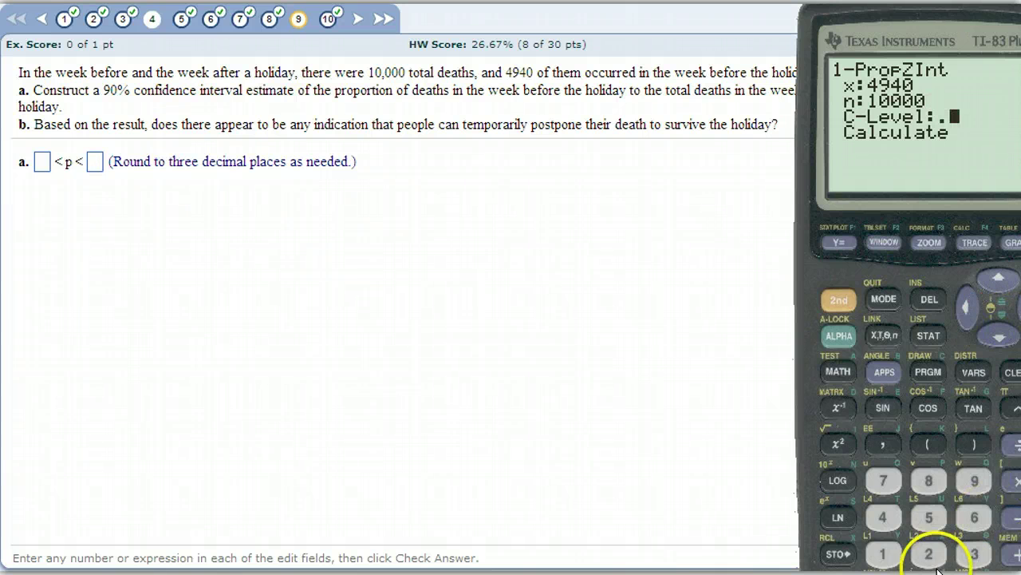
pyautogui.click(997, 336)
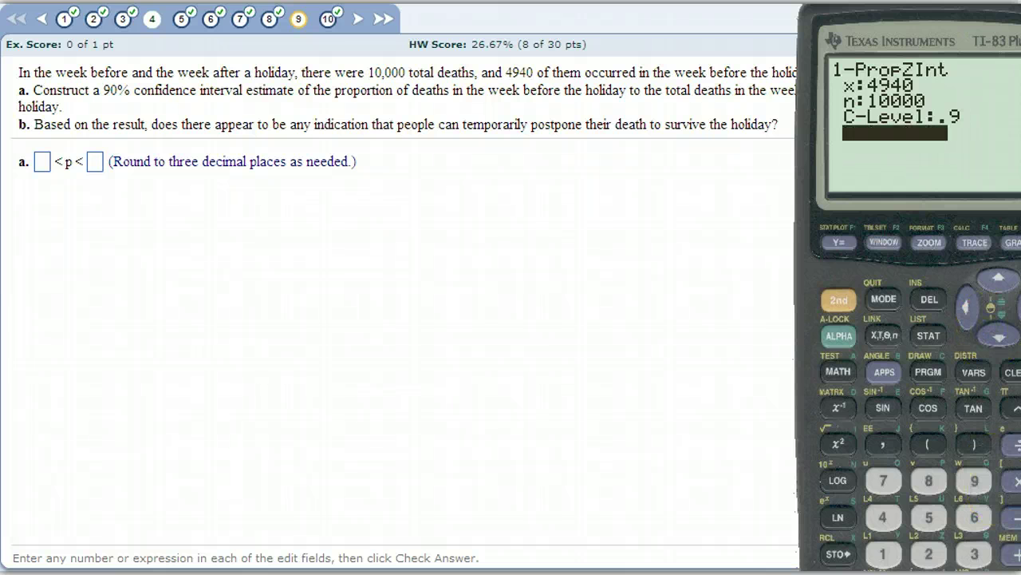
pyautogui.press('Return')
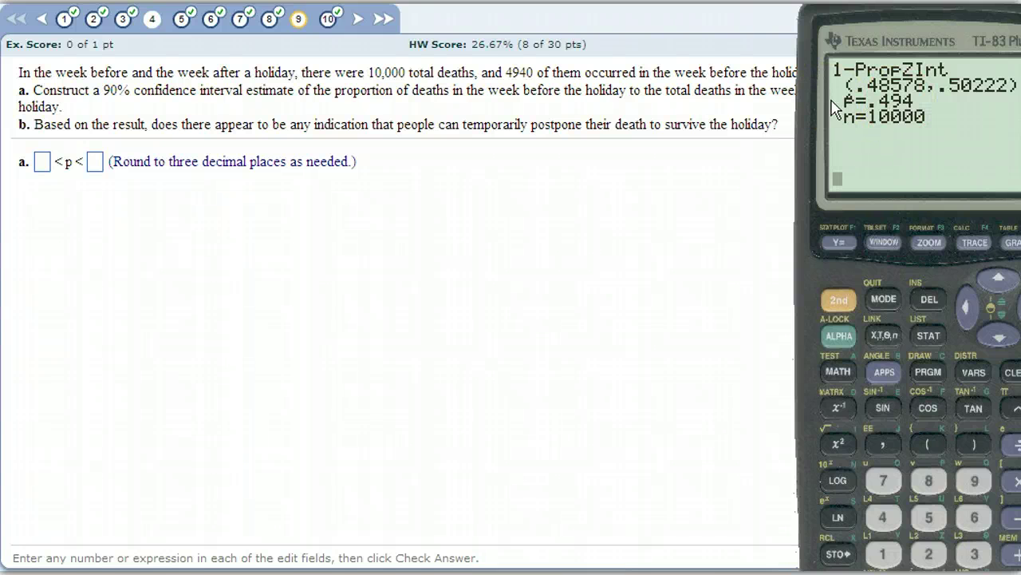
# Step: Enter .486 and .502 as question 9's lower and upper limits in part a, submit them and dismiss the feedback
pyautogui.hotkey('alt', 'Tab')
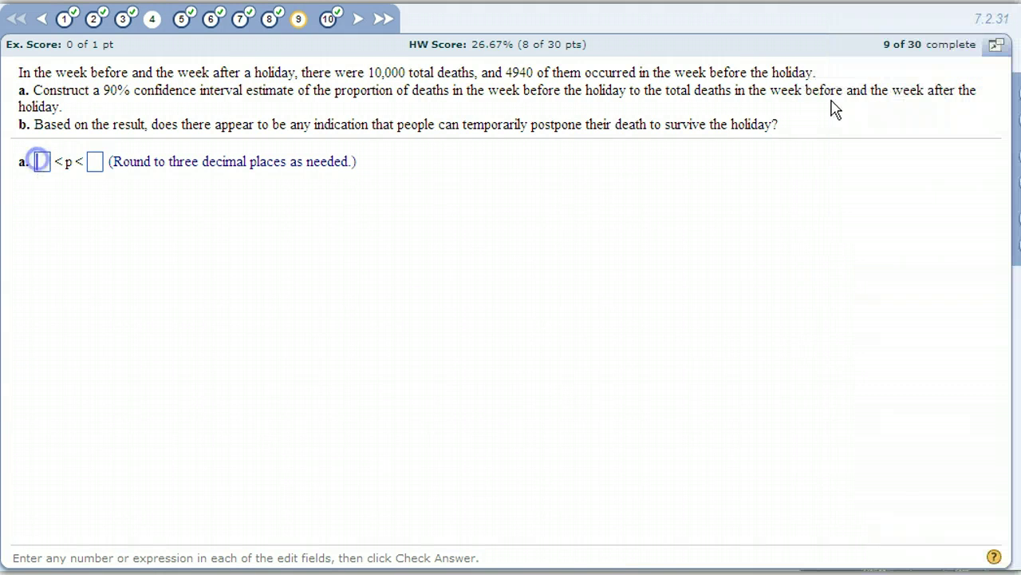
pyautogui.click(40, 163)
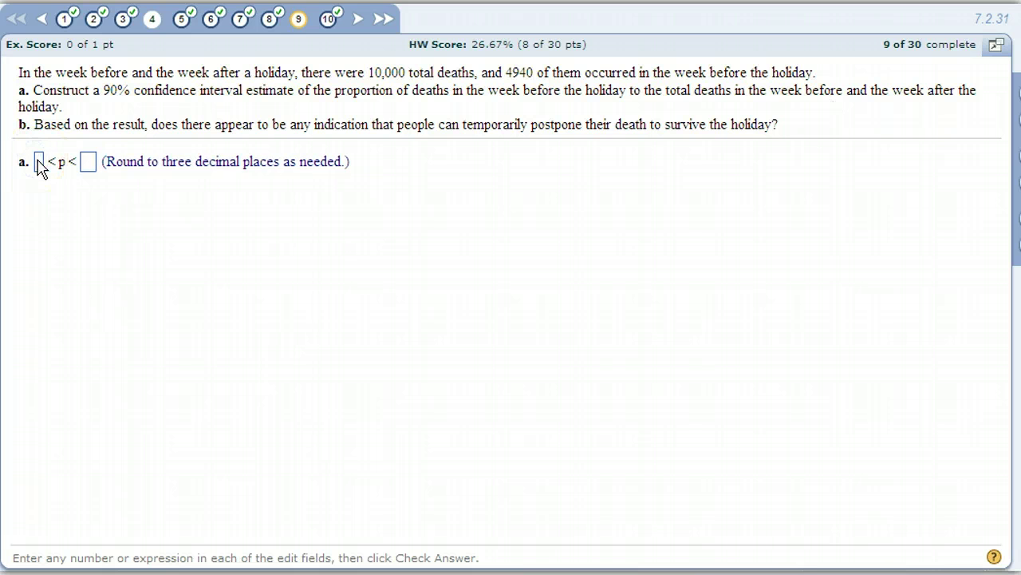
pyautogui.write('.486')
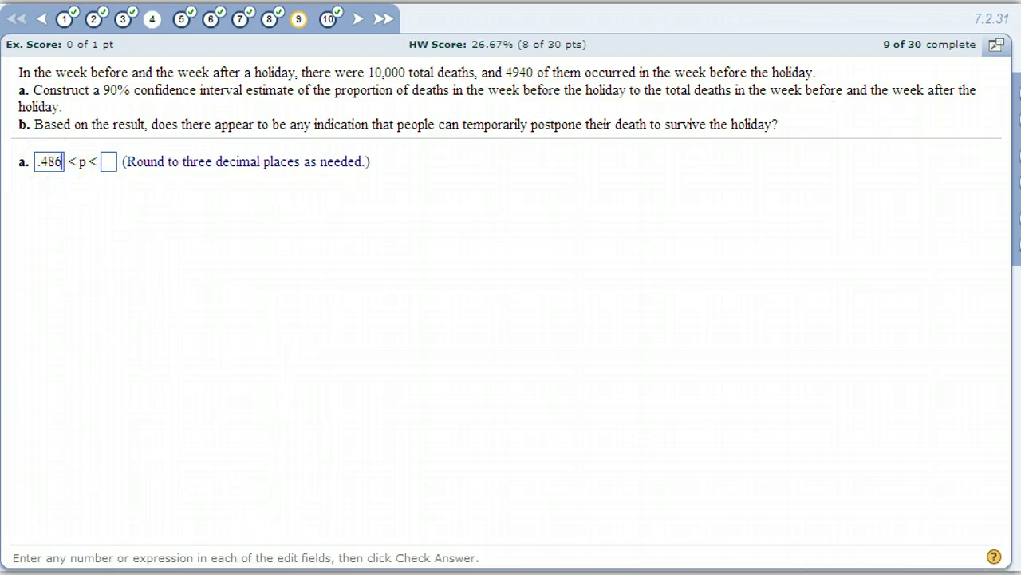
pyautogui.hotkey('alt', 'Tab')
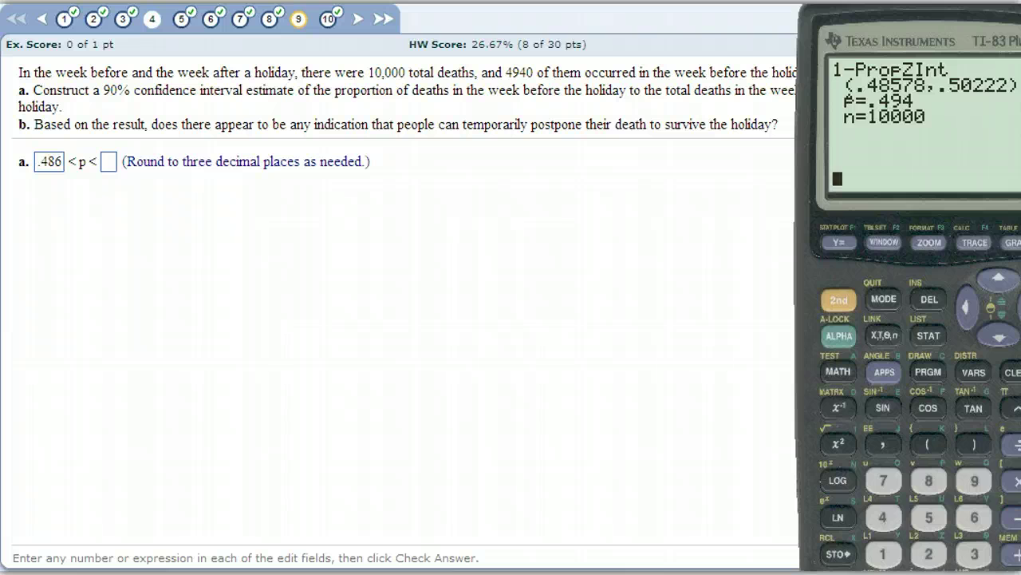
pyautogui.click(108, 161)
pyautogui.write('.')
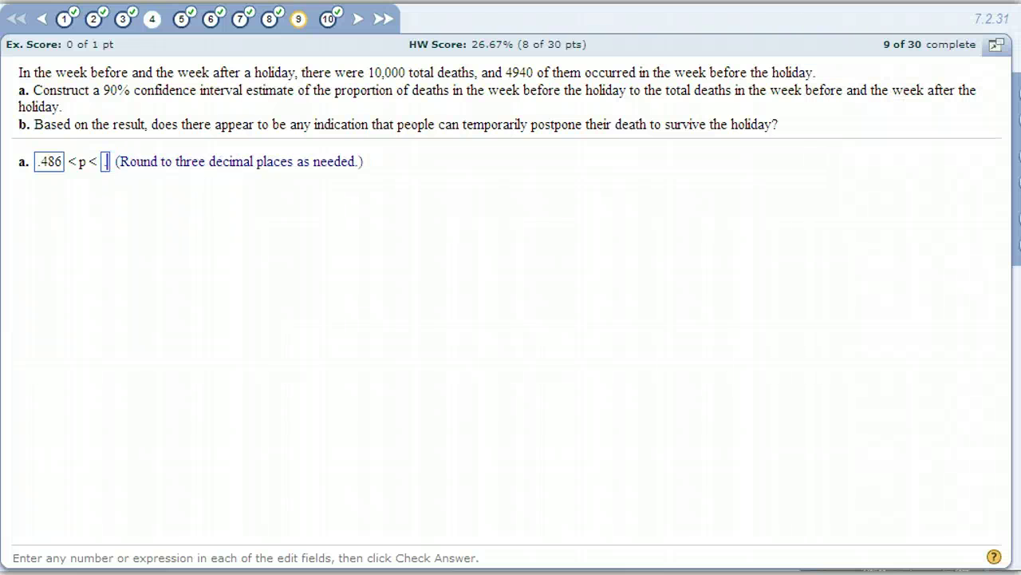
pyautogui.write('502')
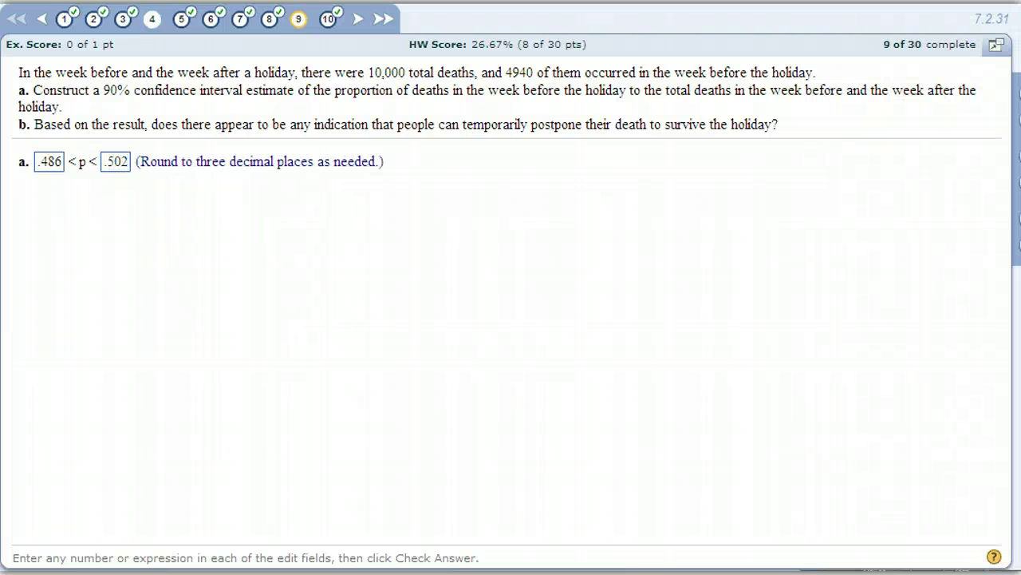
pyautogui.click(795, 563)
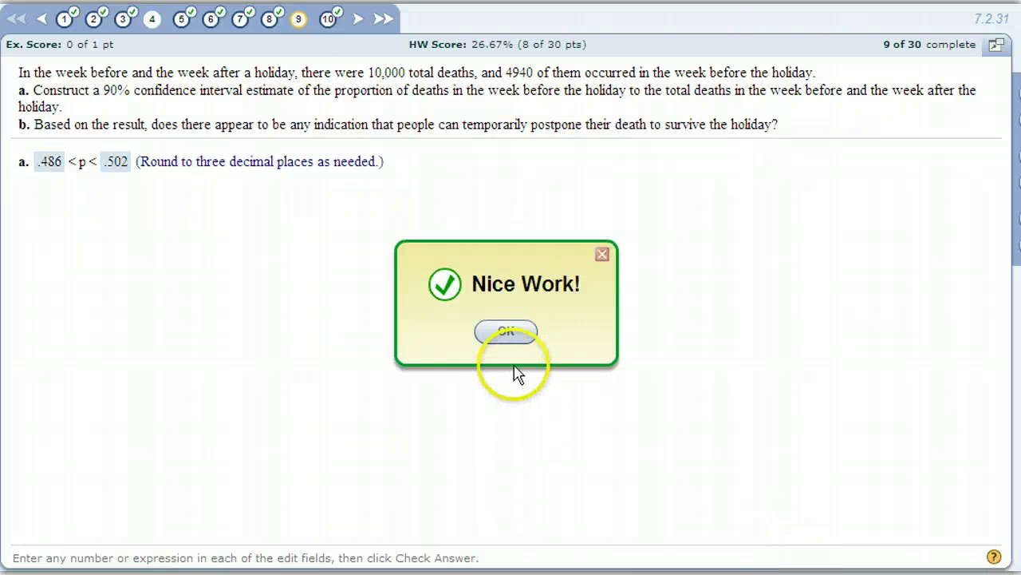
pyautogui.click(506, 331)
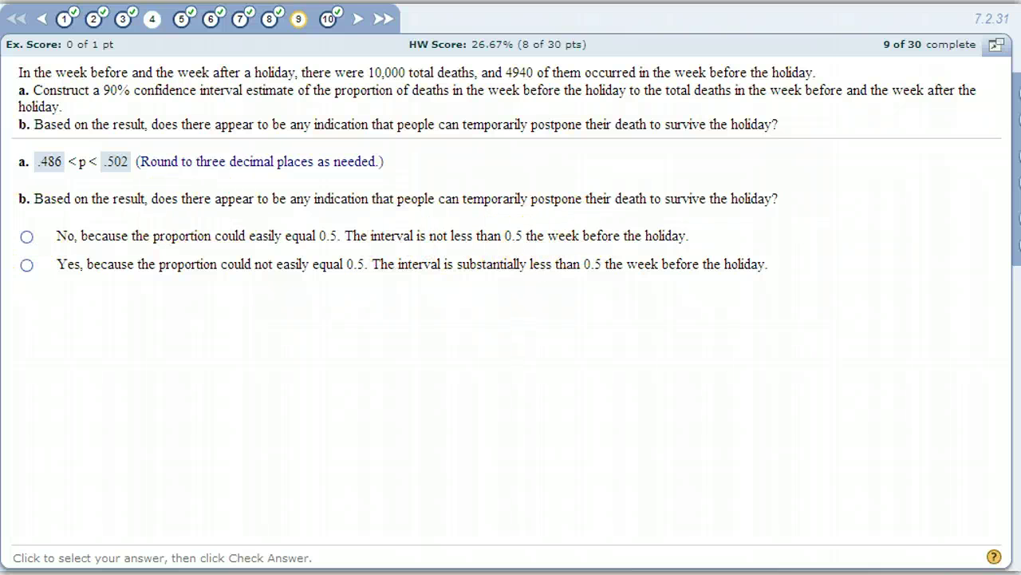
# Step: Answer No in part b, because the proportion could easily equal 0.5, submit it and dismiss the feedback
pyautogui.click(26, 236)
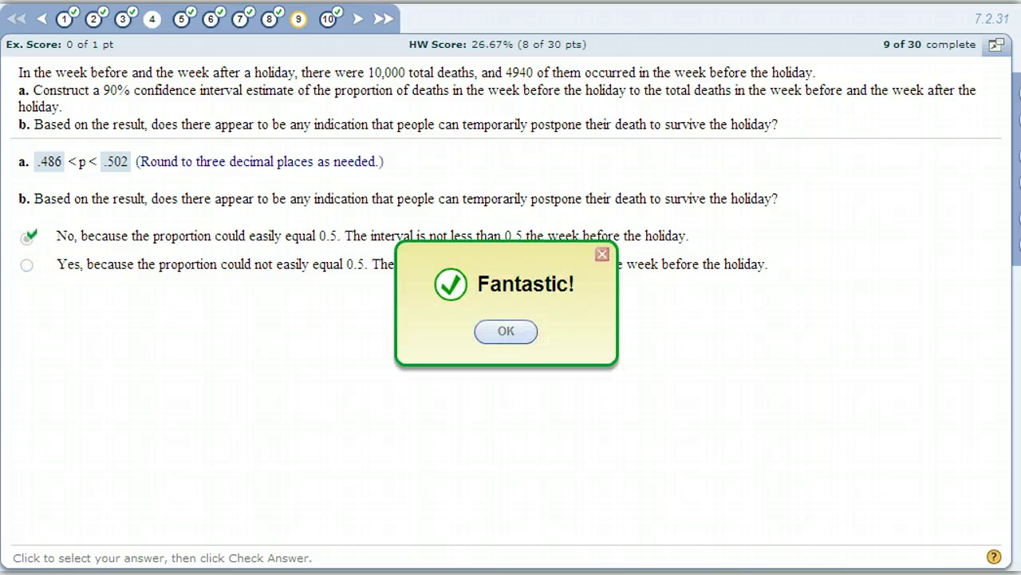
pyautogui.click(507, 334)
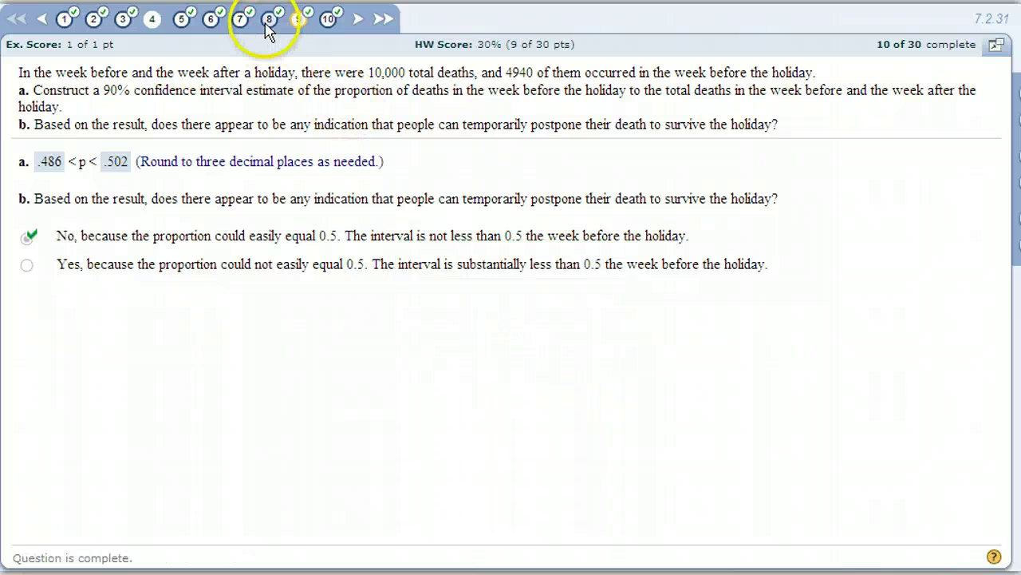
# Step: Review question 8's interval and conclusion about 0.5 for comparison, and return to question 9
pyautogui.click(270, 19)
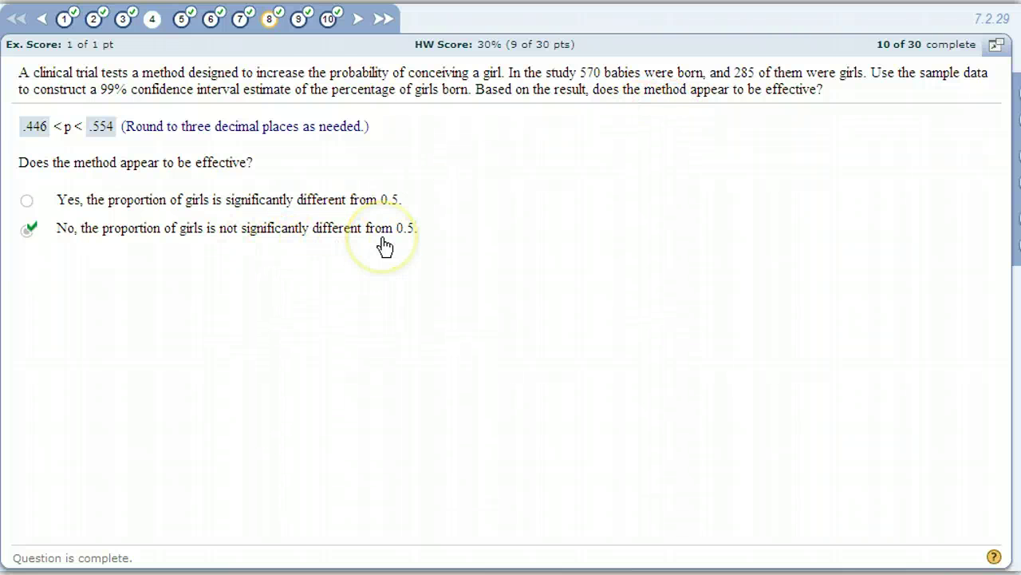
pyautogui.click(299, 20)
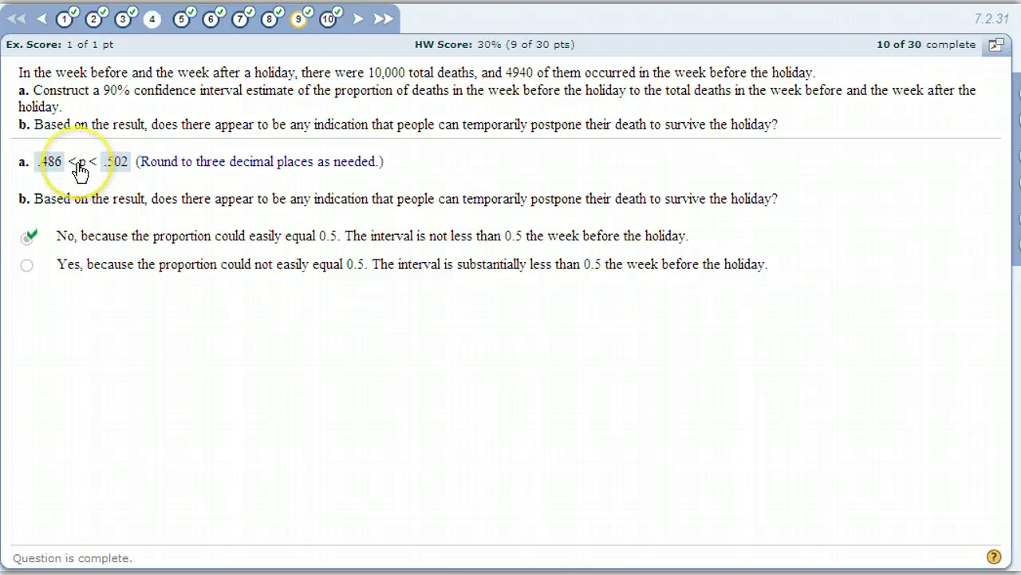